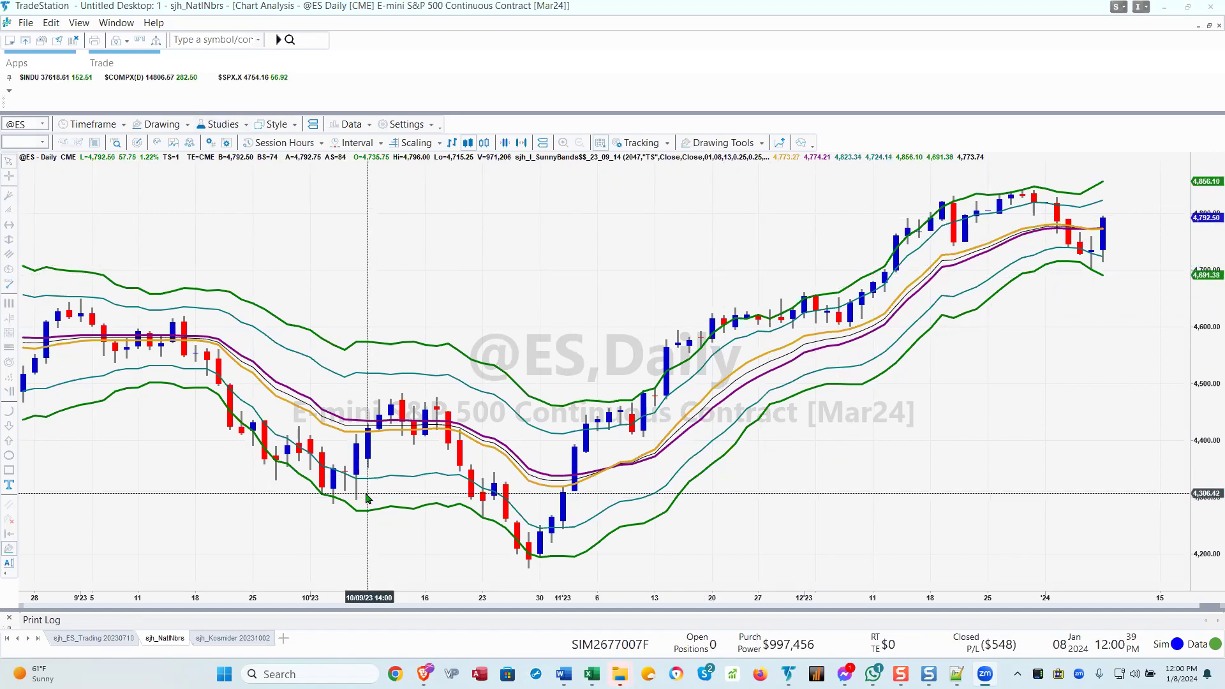
Switch to the sheet with the Adobe weekly chart and pan the chart through its history
click(220, 639)
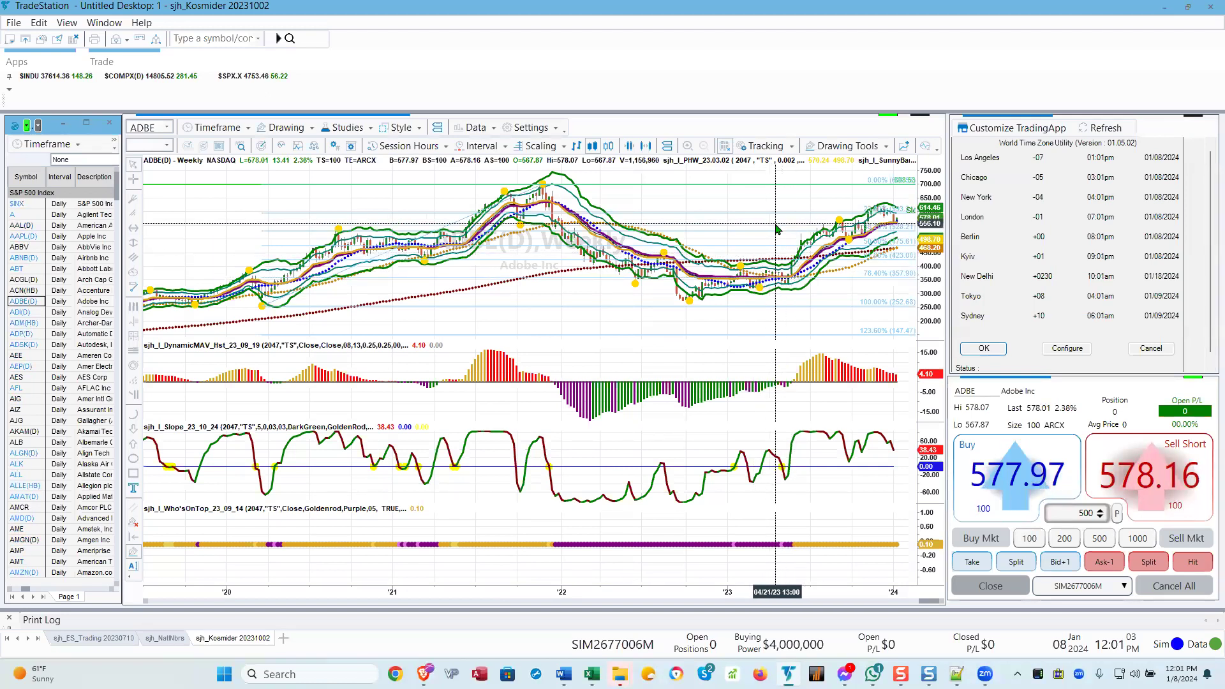
click(745, 285)
drag(745, 285, 670, 292)
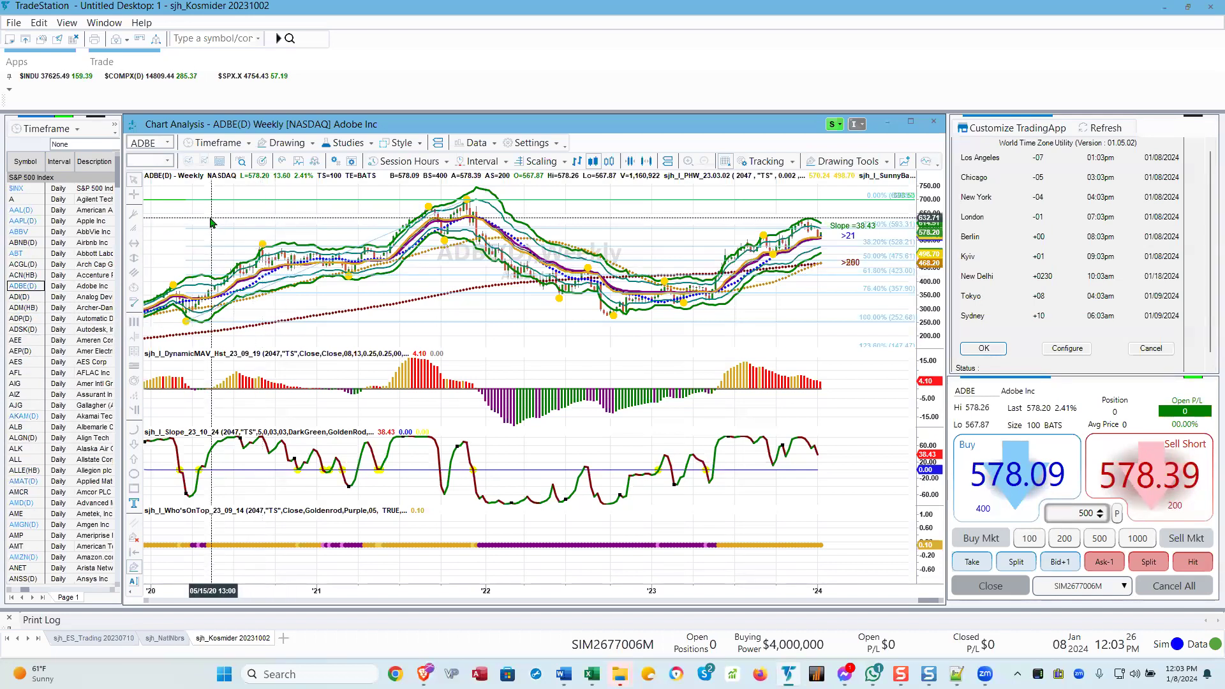
Load AMZN into the chart and change its timeframe to Daily
text(amzn)
key(Return)
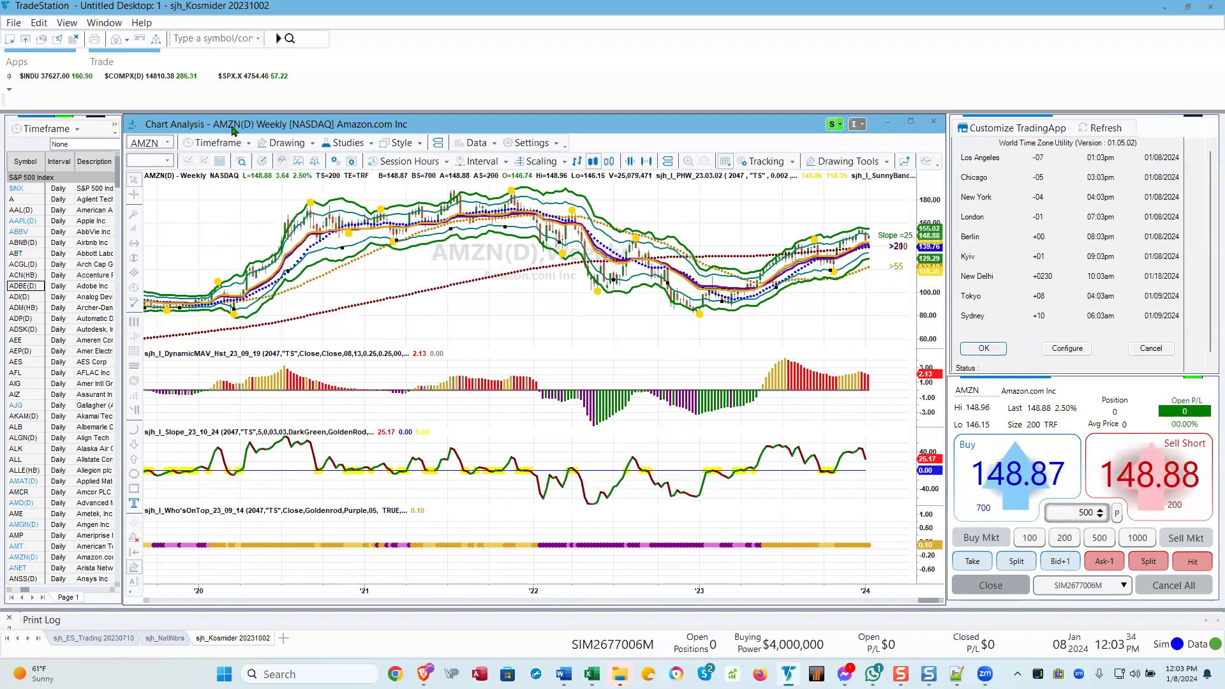
click(217, 143)
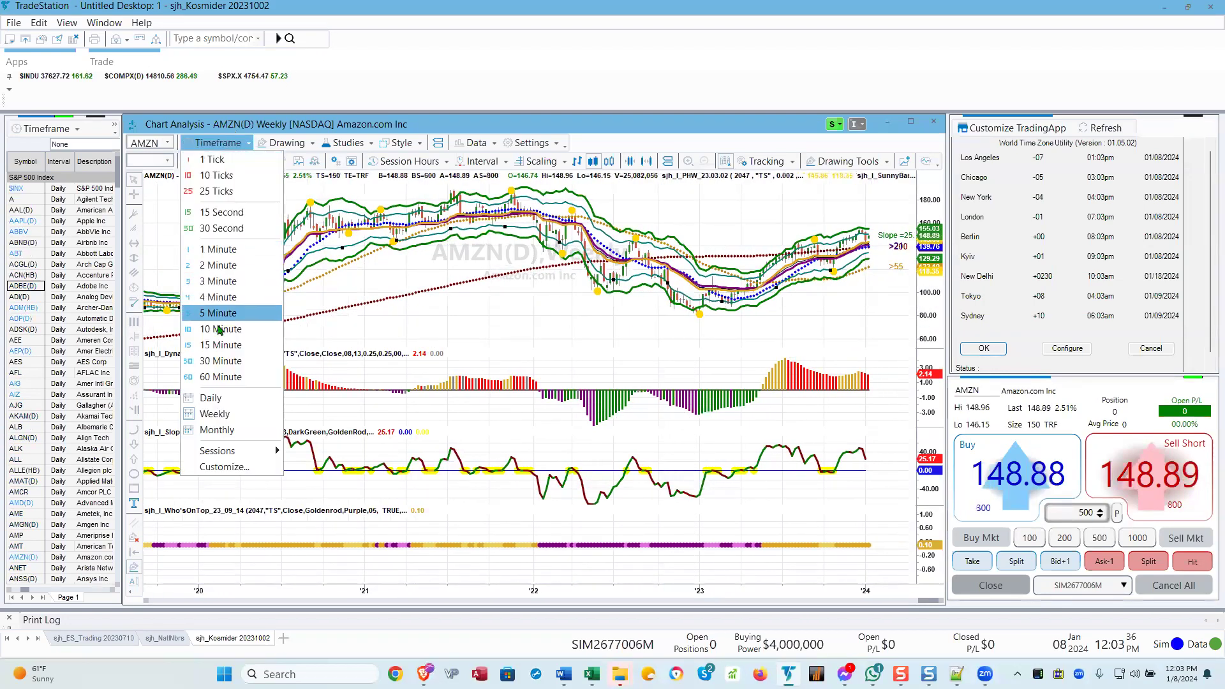
click(214, 398)
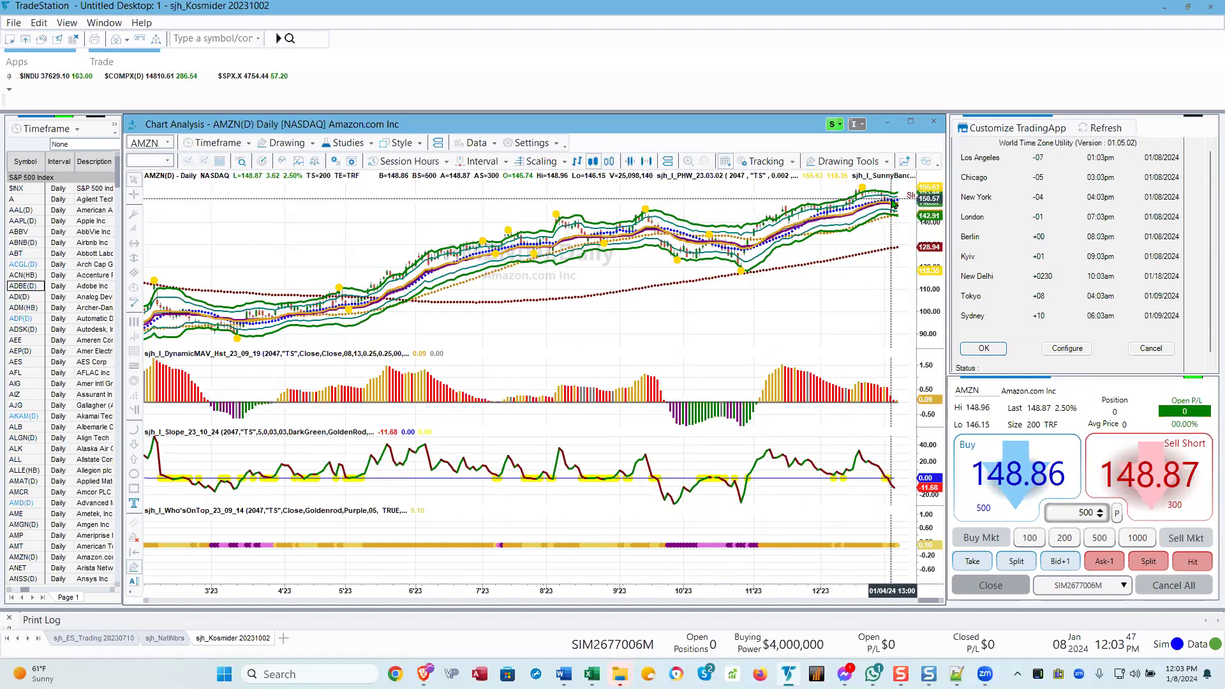
Pan the AMZN daily chart and zoom in on the late-November 2023 to early-January 2024 bars
drag(893, 203, 819, 290)
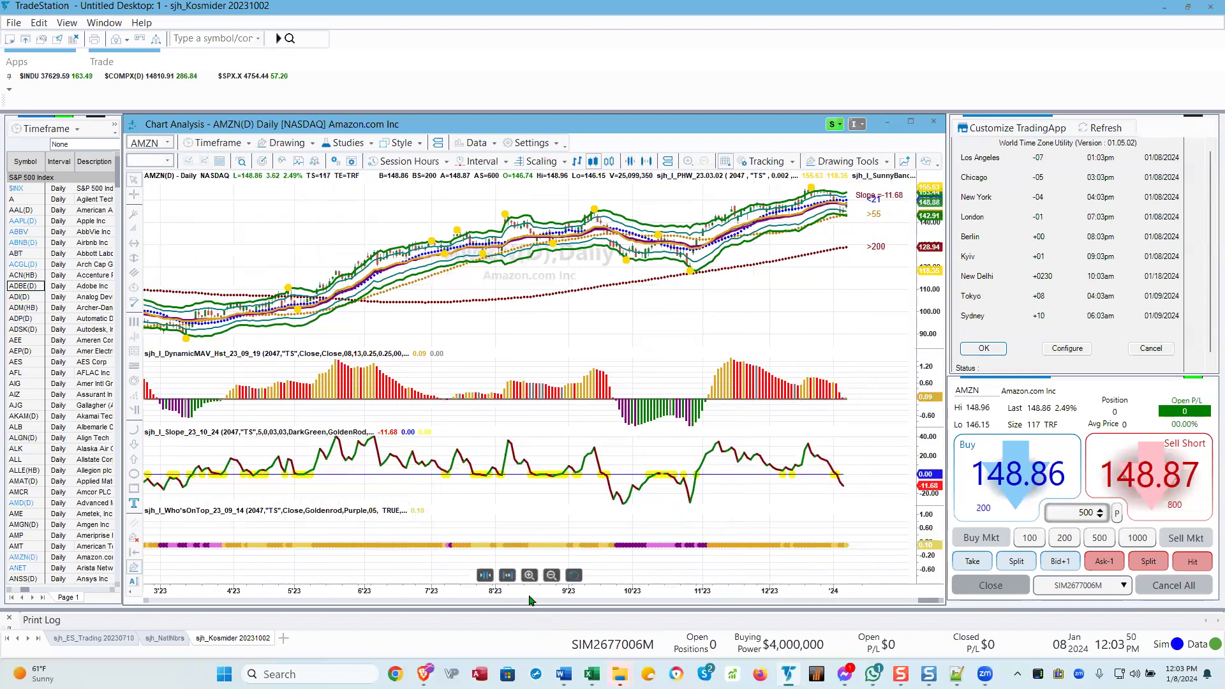
click(529, 574)
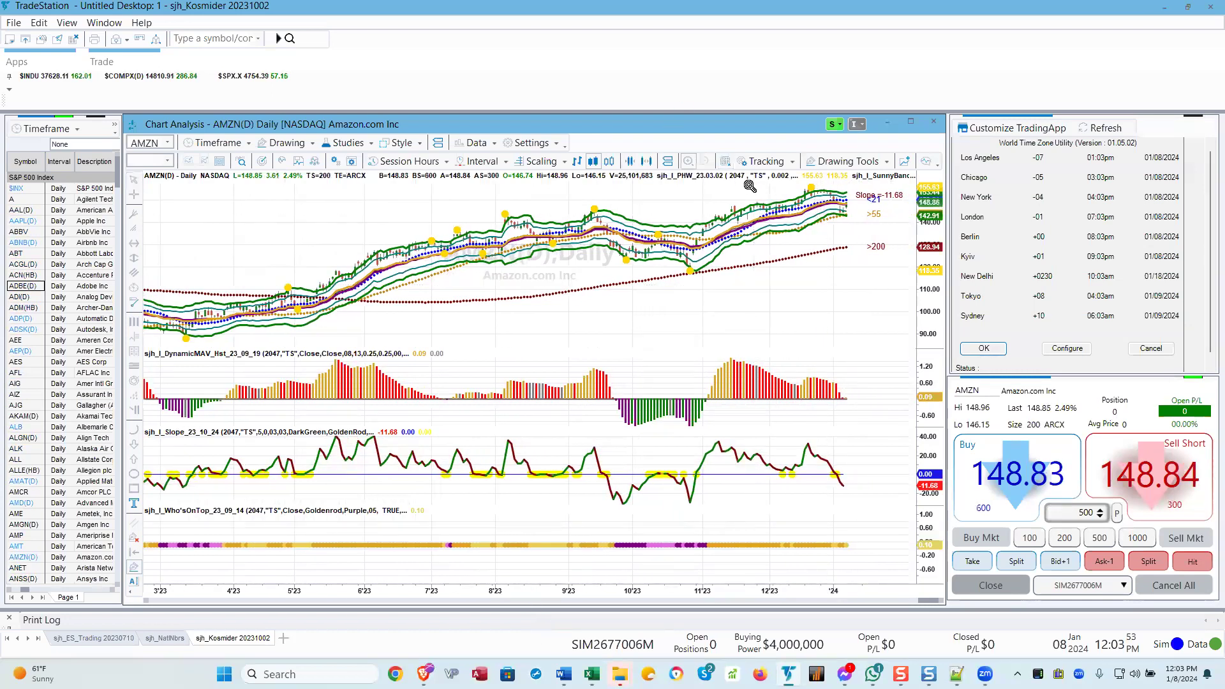
drag(749, 185, 876, 274)
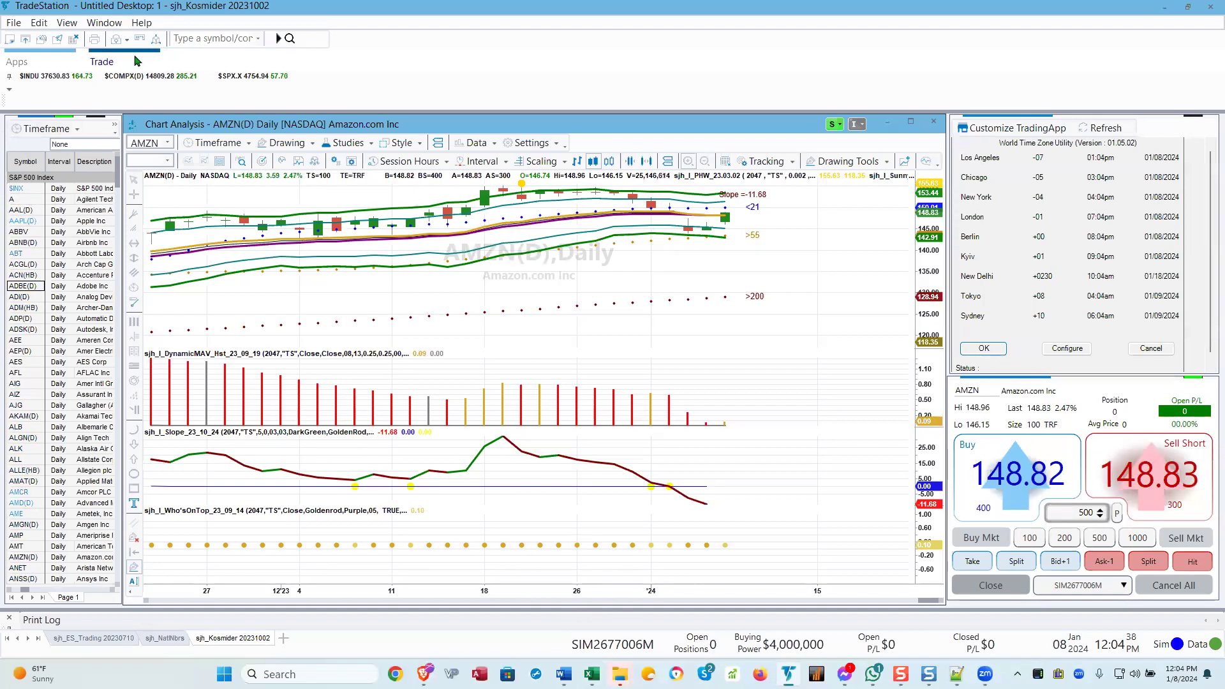
Return to the Arrow Pointer, zoom back out, and pan to show bars from late October 2023
click(287, 143)
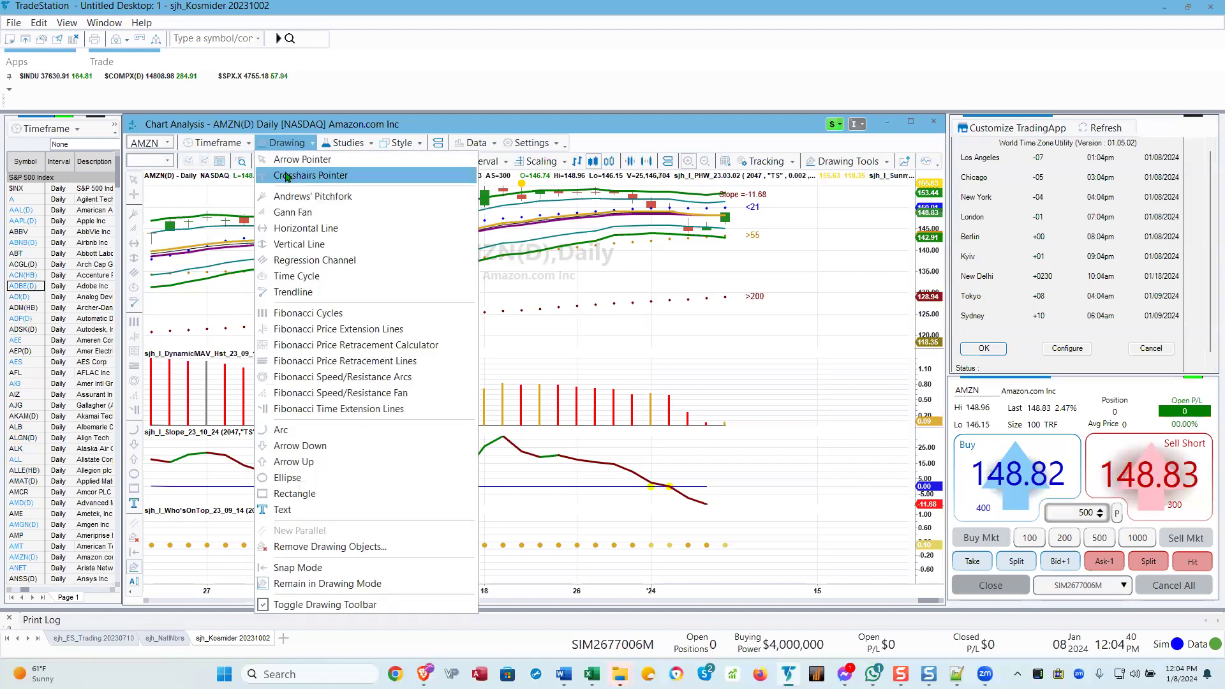
click(285, 167)
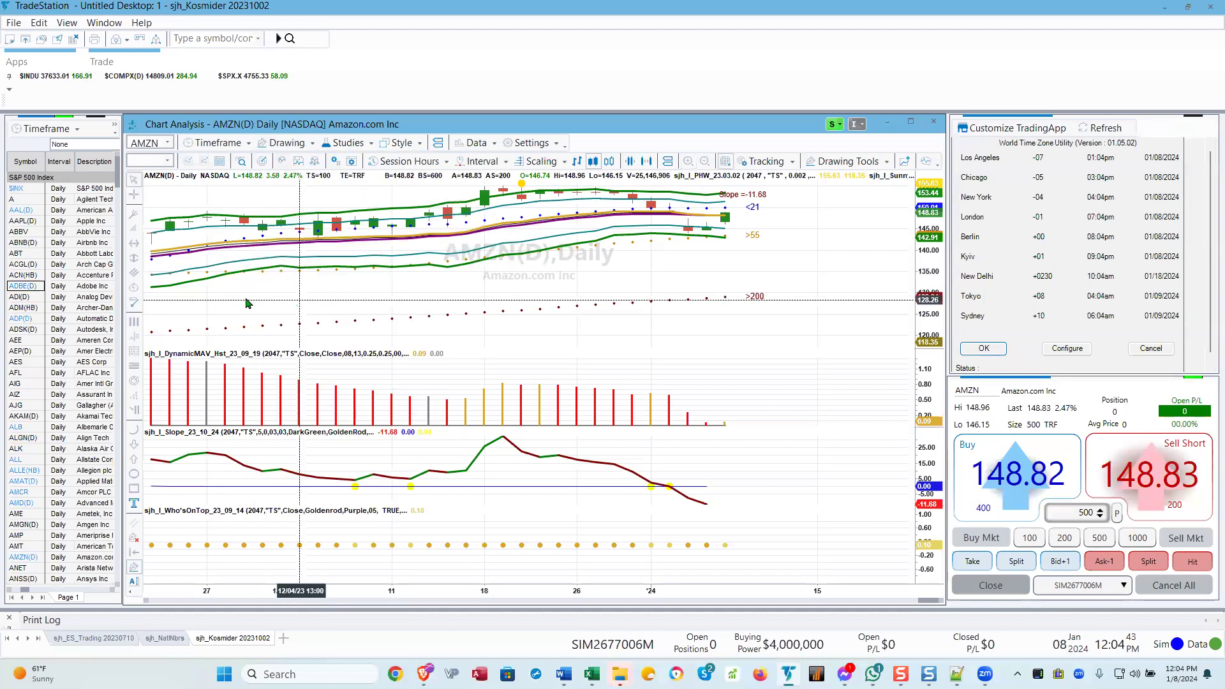
click(486, 576)
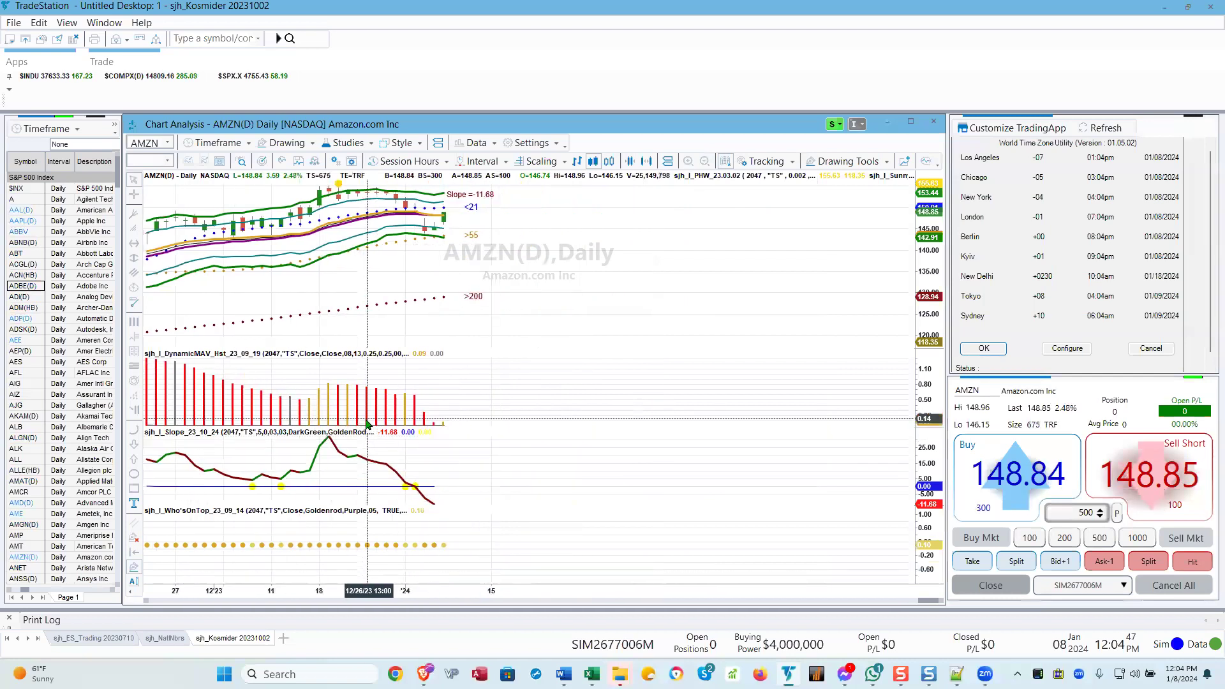
drag(375, 479, 714, 436)
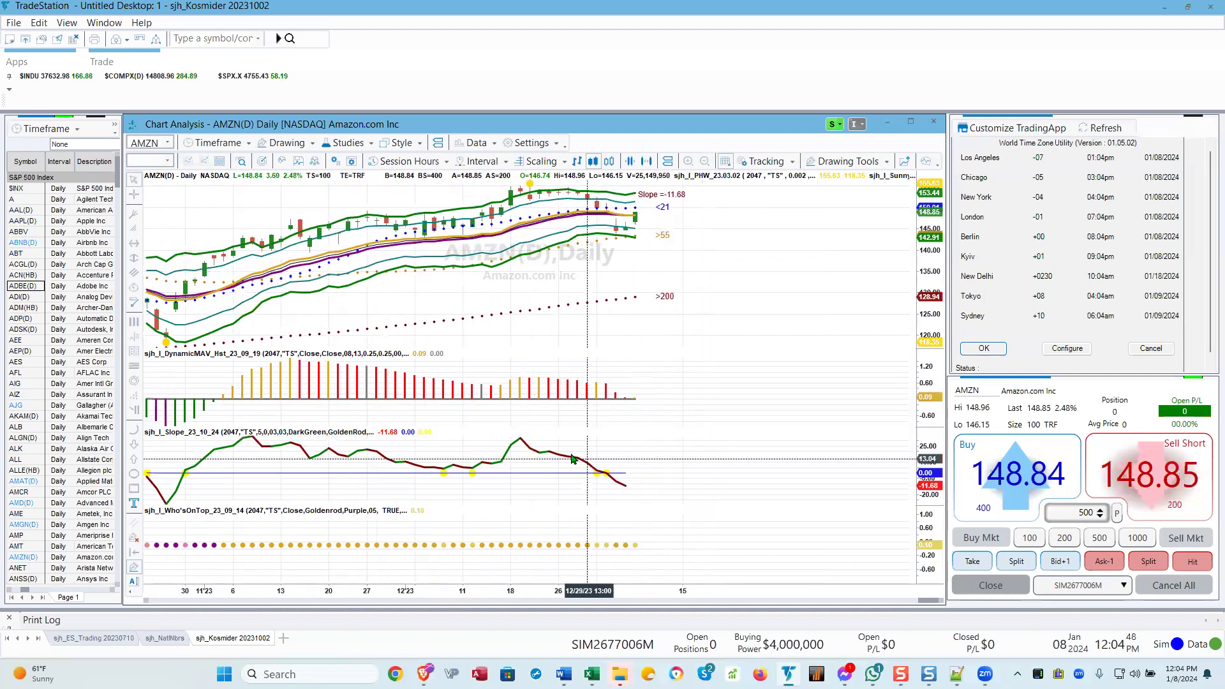
drag(490, 391, 655, 395)
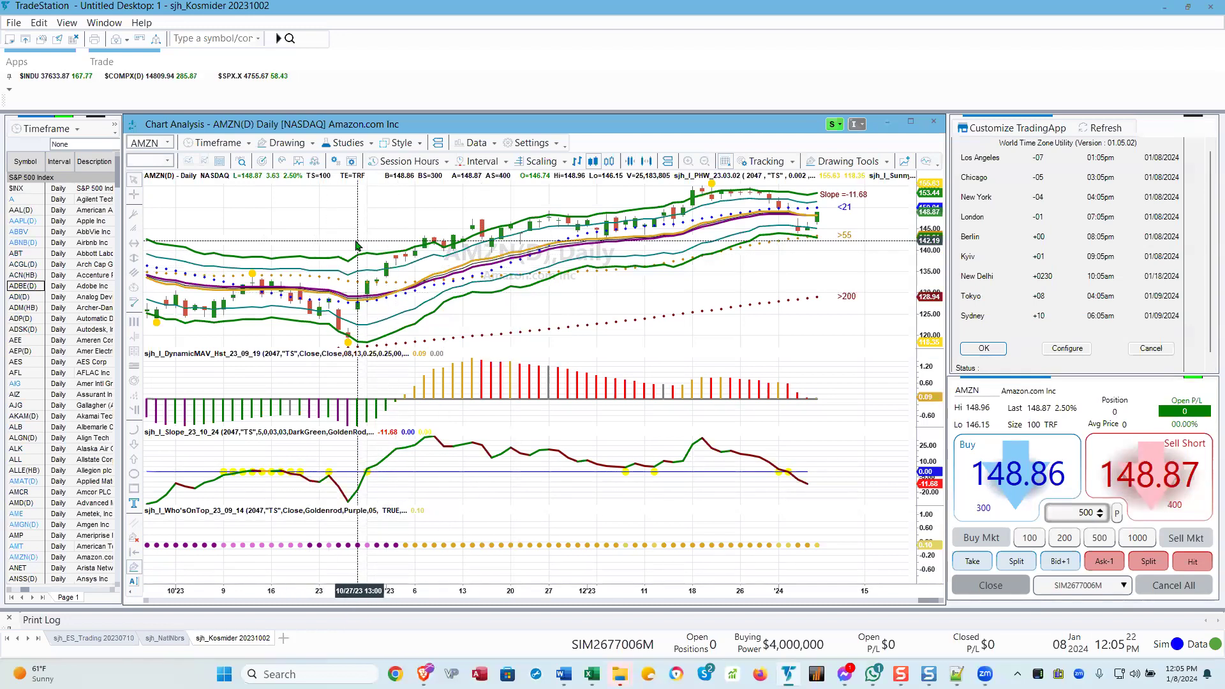
Load Abby Inc (ABBY) into the chart and dismiss the Scaling Change Warning
text(abby)
key(Return)
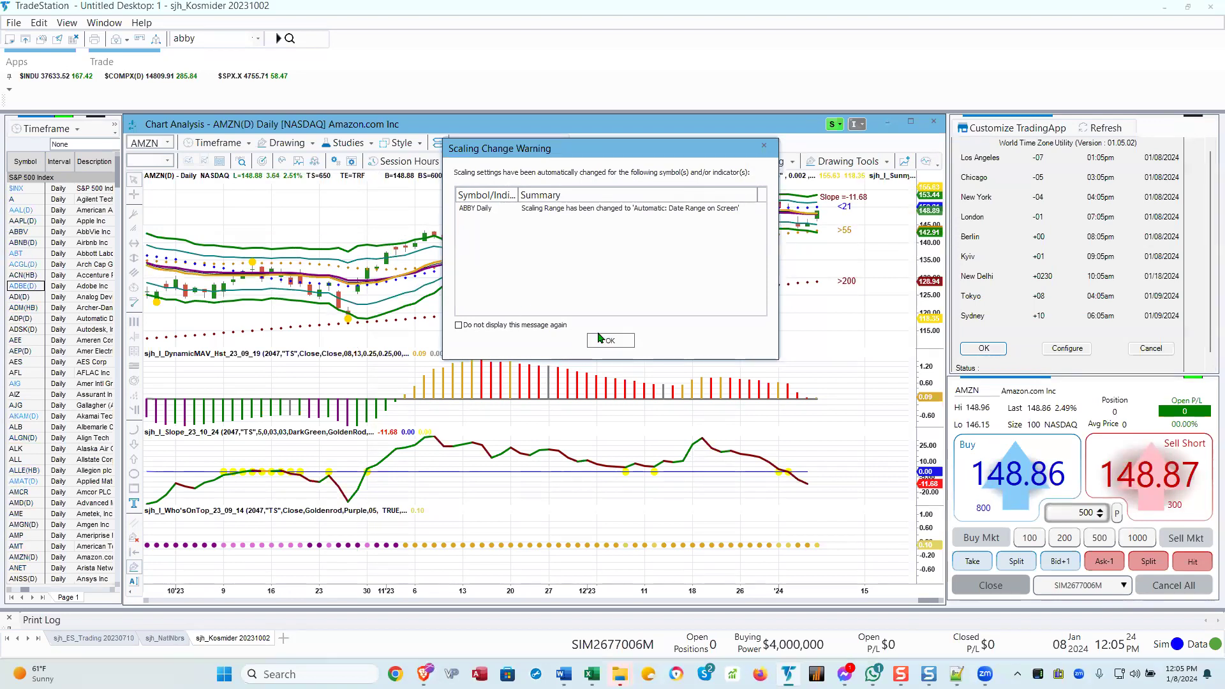
click(600, 343)
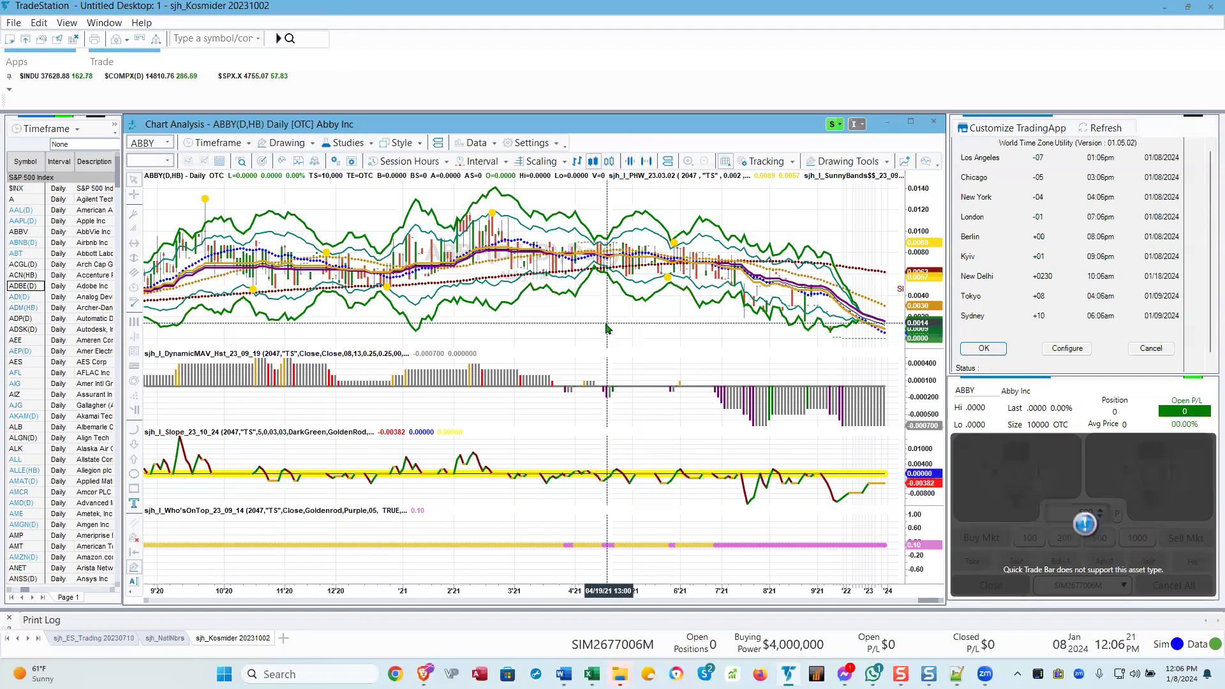
Load Zions Bancorp (ZION) into the chart with the Command Line
text(zion)
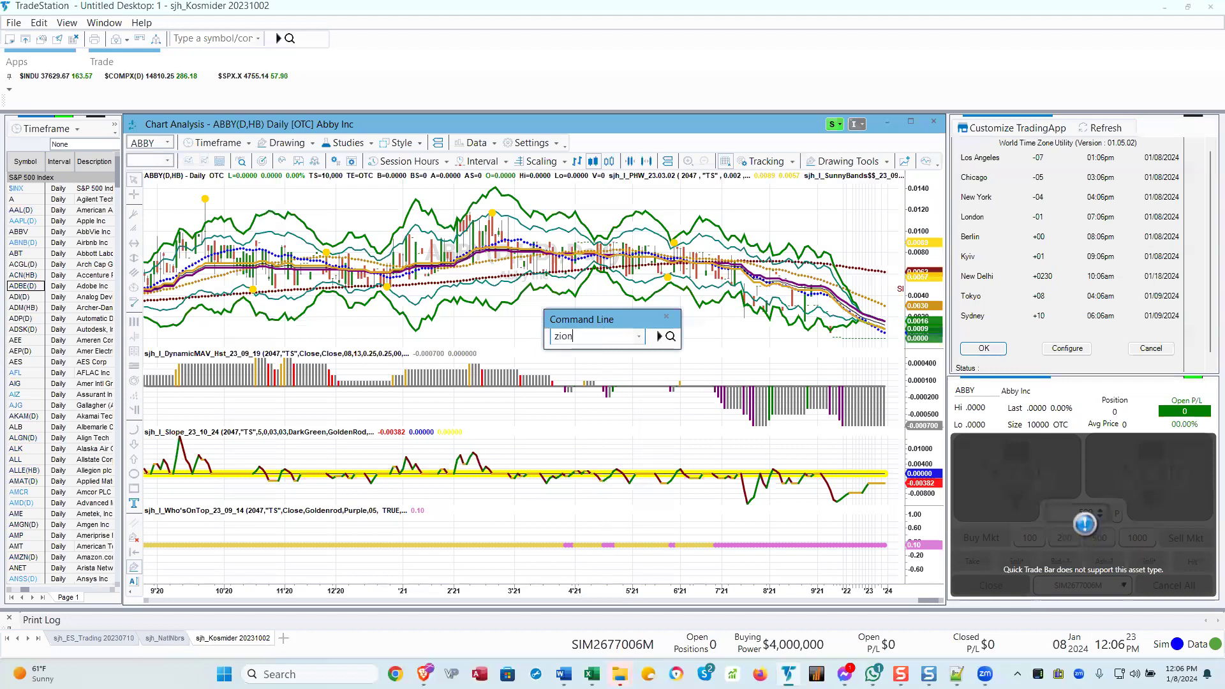
key(Return)
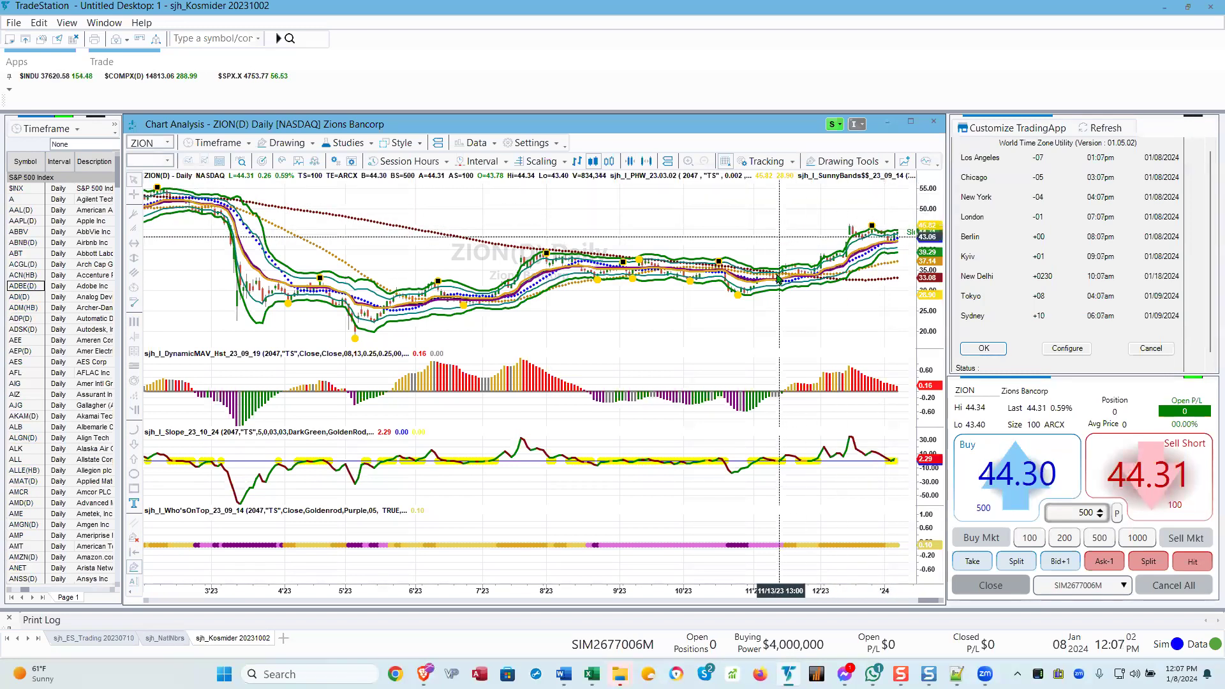
Scroll the ZION daily chart left to reveal the Slope, >21, >56 and >200 label margin
scroll(725, 215, down, 3)
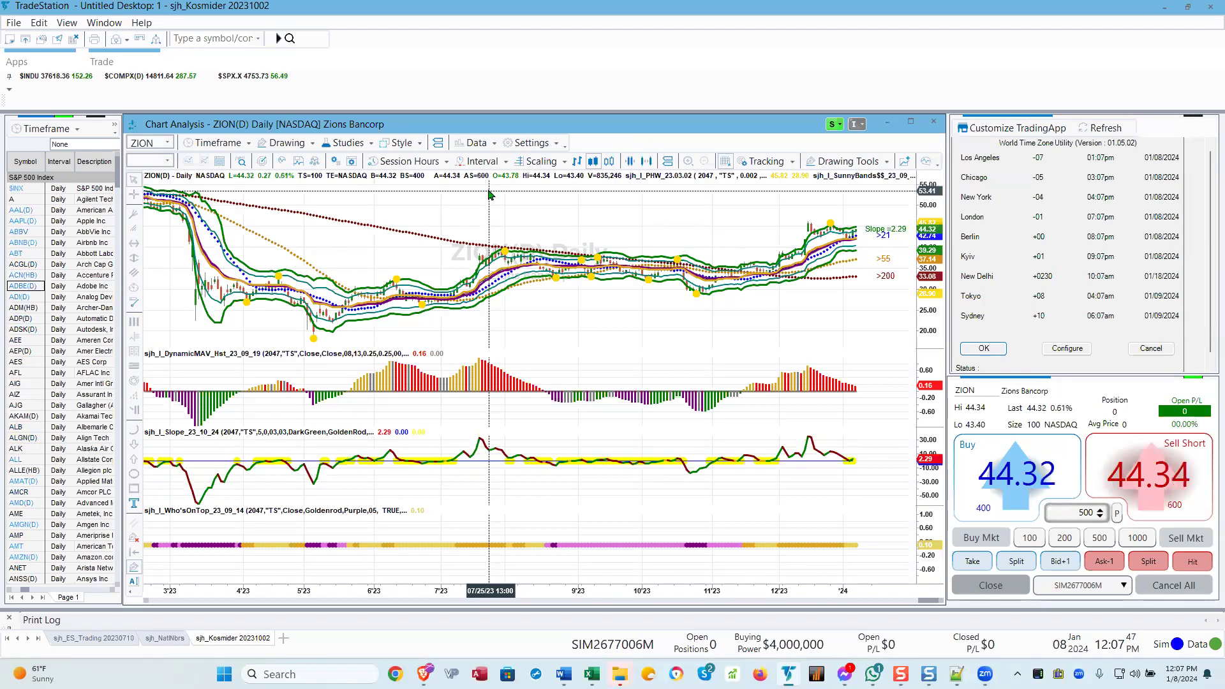
Load AbbVie (ABBV) into the chart in place of ZION and scroll through its daily bars
click(102, 61)
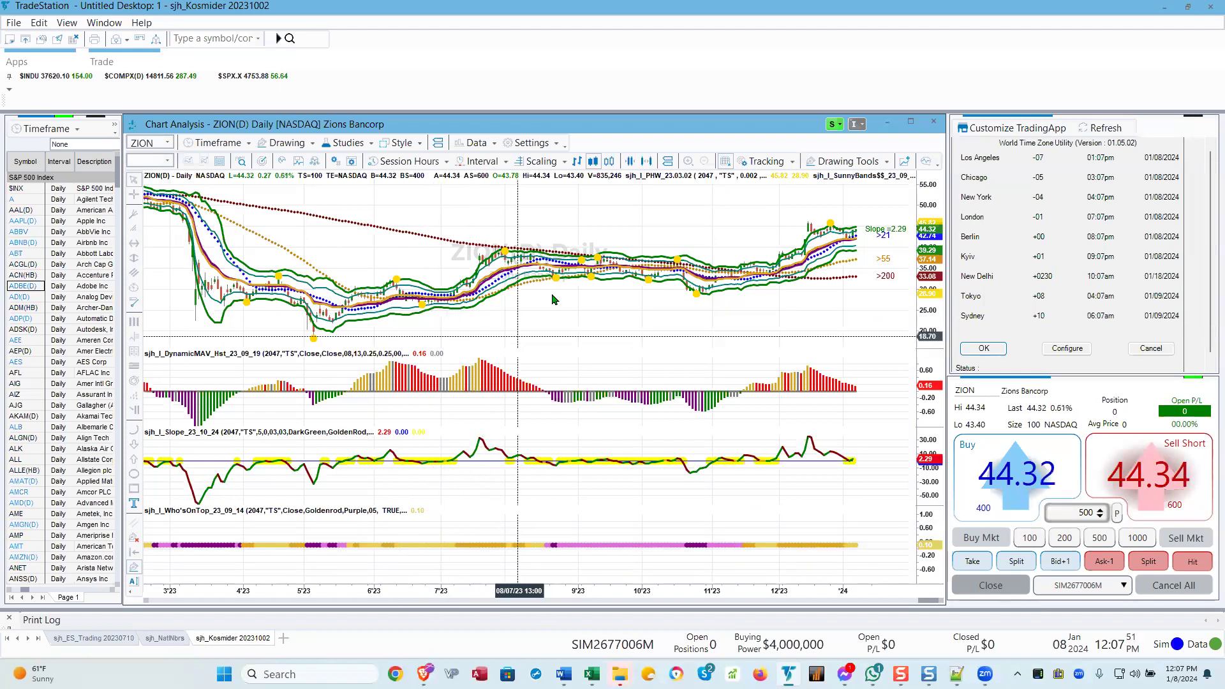
text(ab)
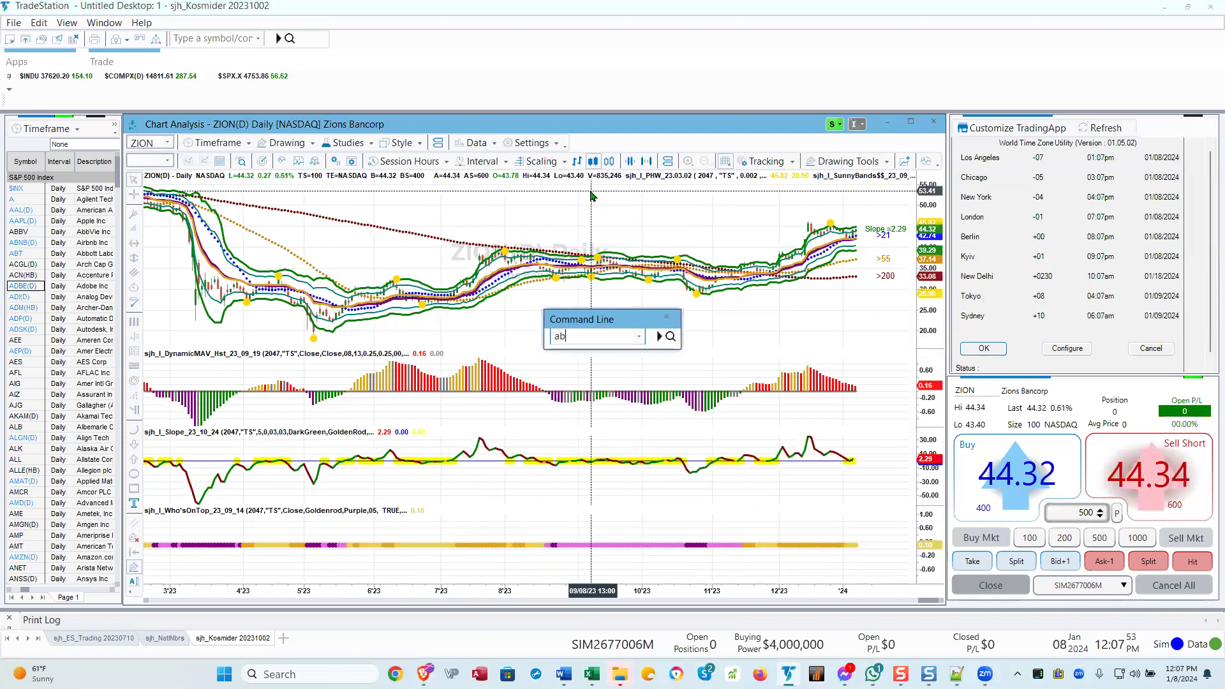
text(bv)
key(Return)
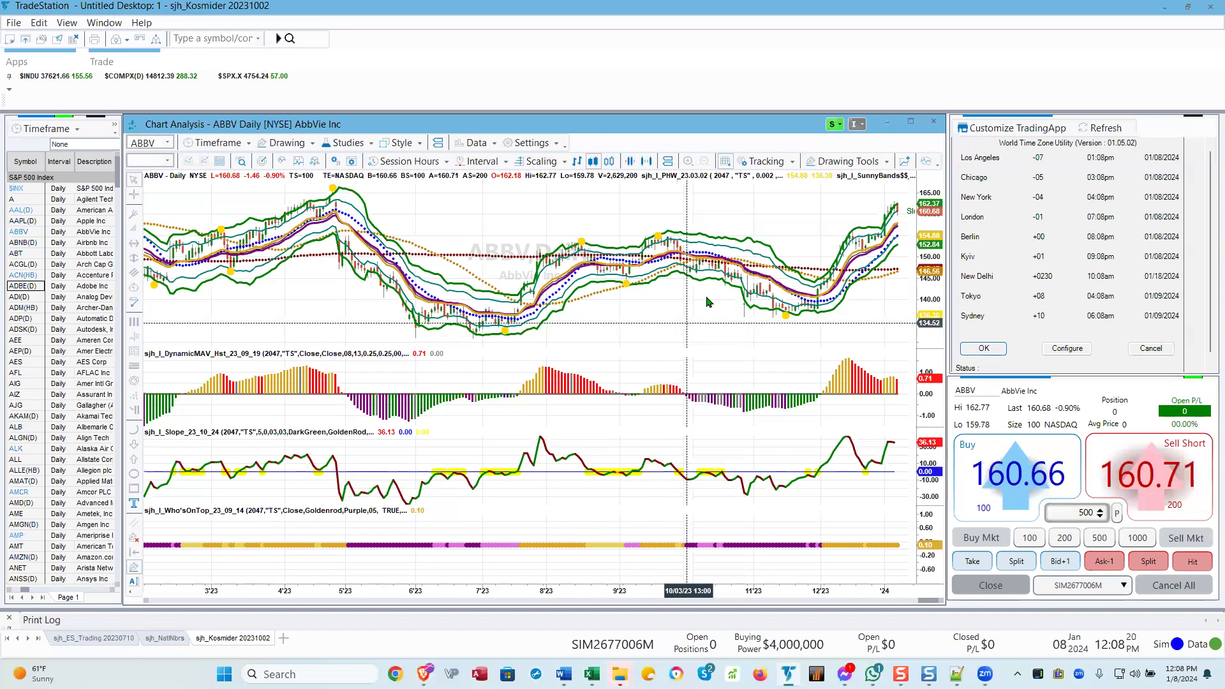
scroll(637, 306, down, 4)
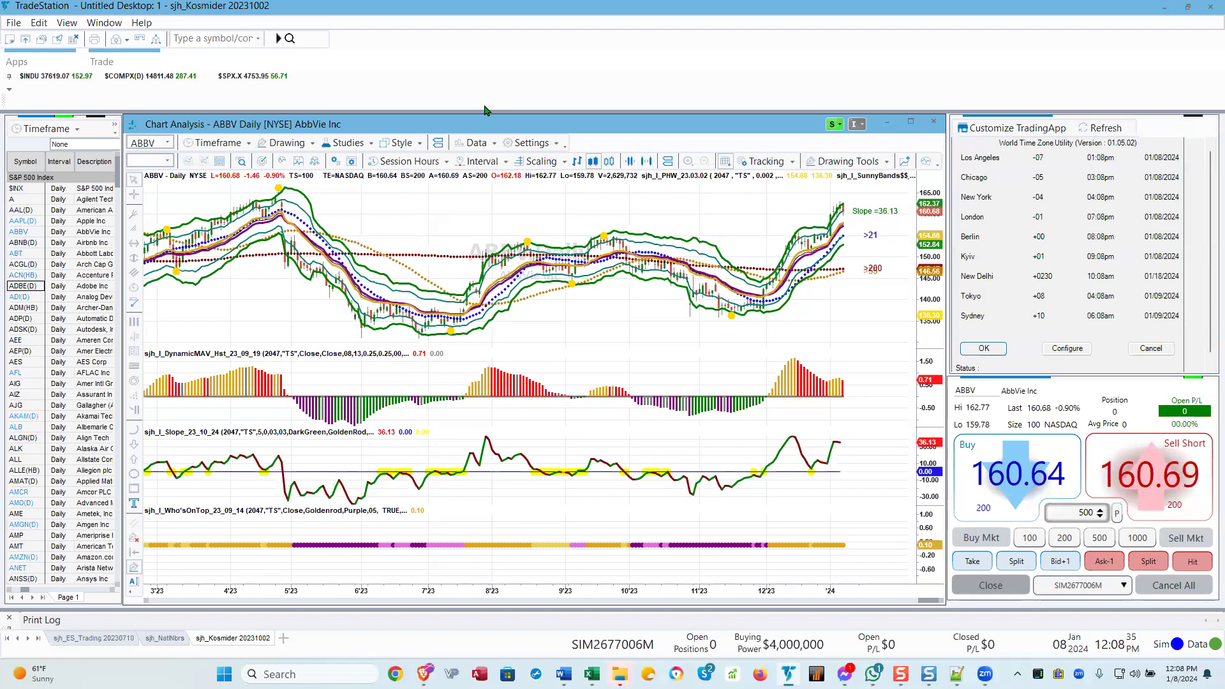
Load Comcast (CMCSA) and shift its bars left to leave space at the right edge
key(period)
text(cmcsa)
key(Return)
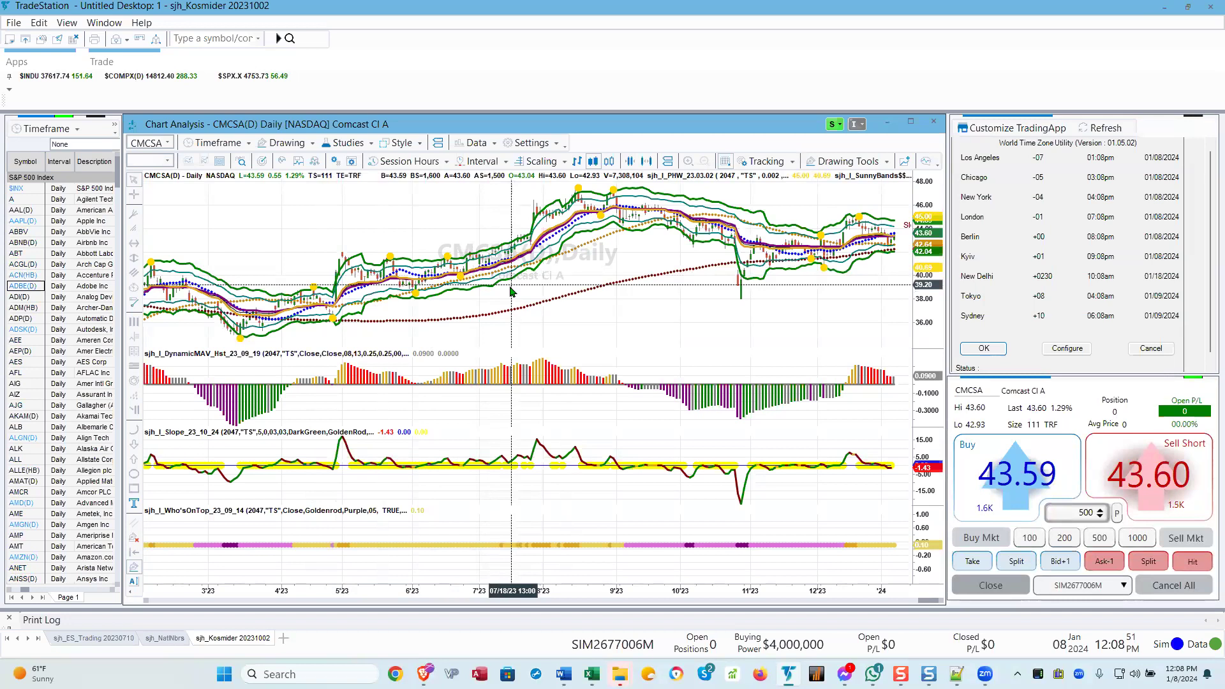
drag(507, 260, 451, 263)
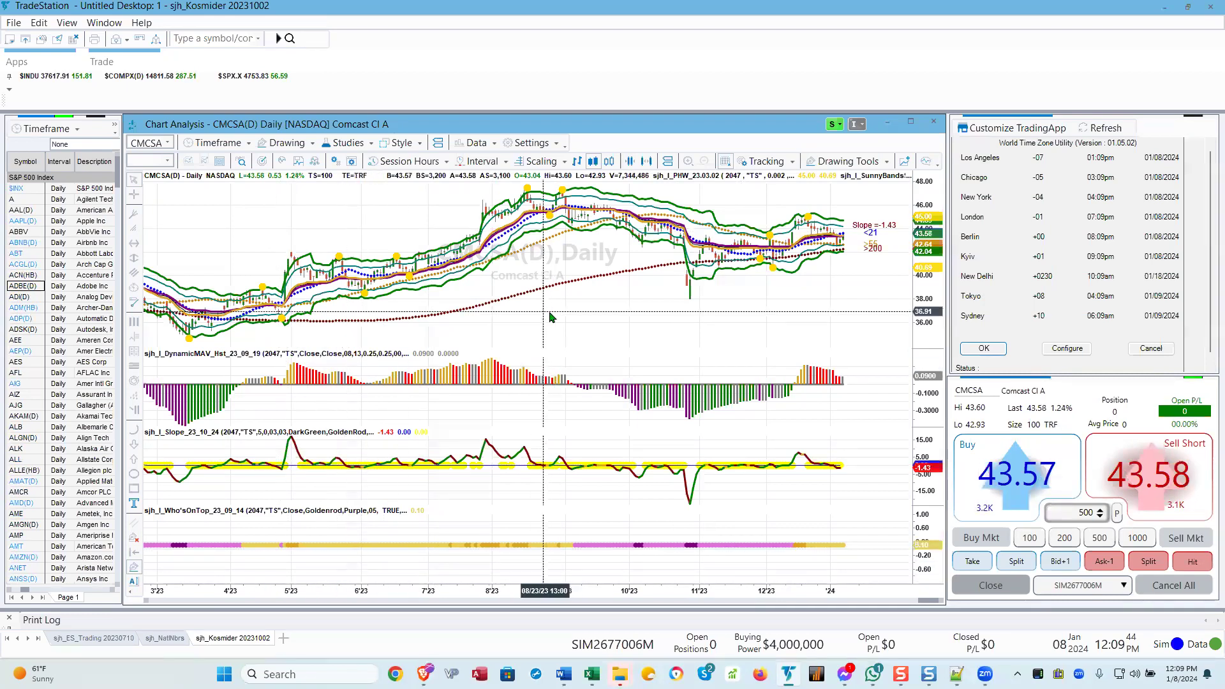
Load Verizon (VZ) and zoom out twice to show daily bars back to mid-2022
text(vz)
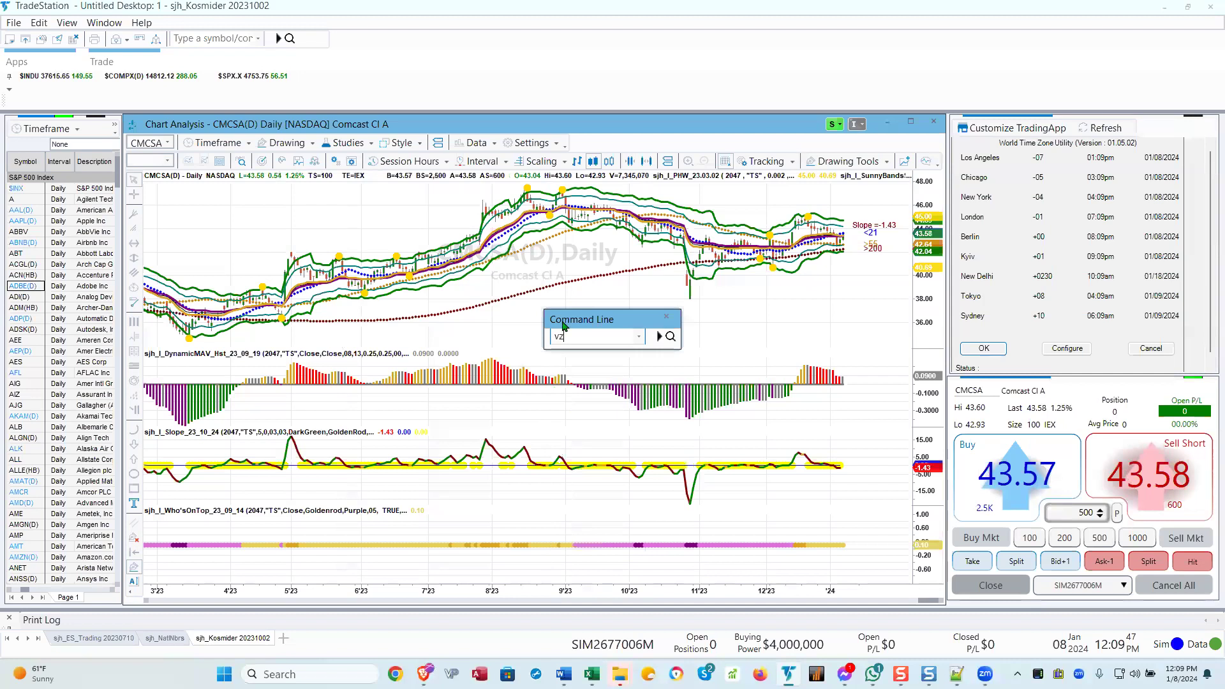
key(Return)
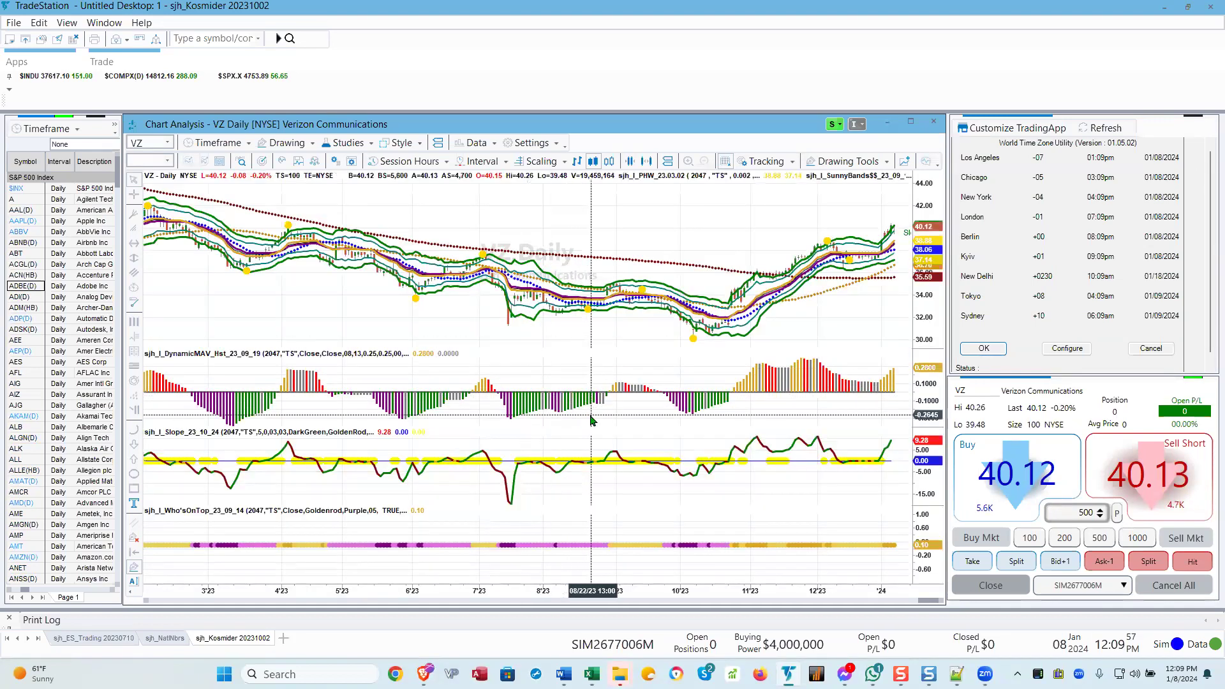
mouse_move(545, 577)
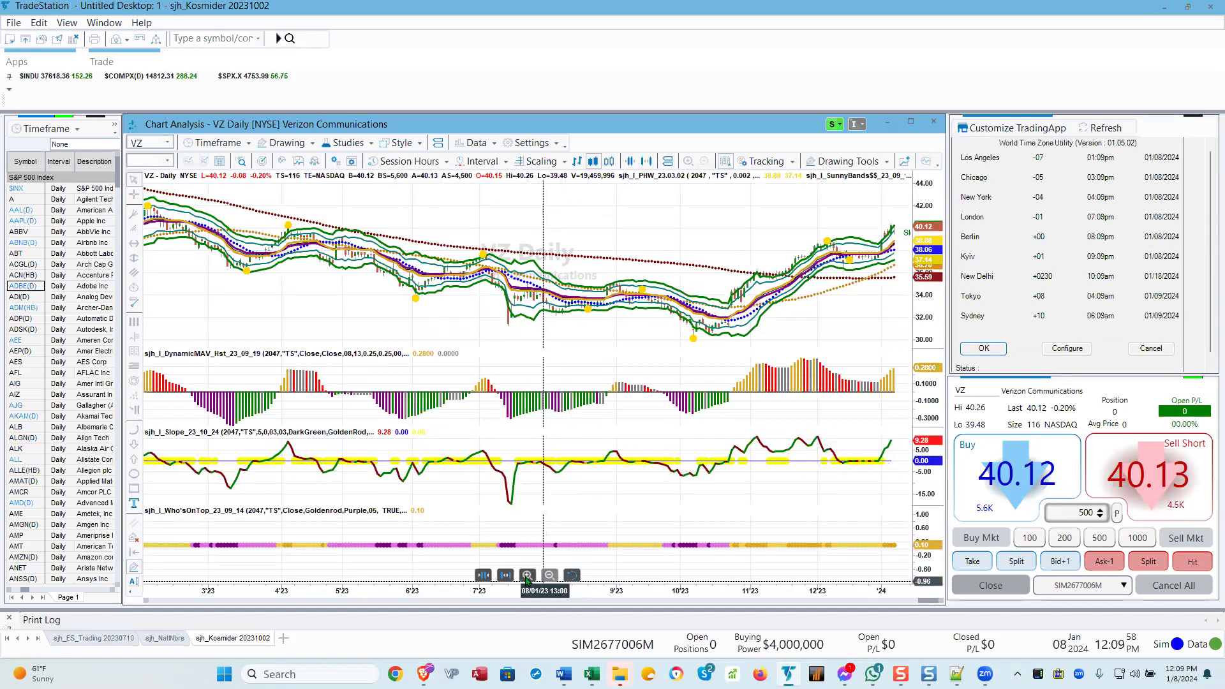
click(483, 575)
click(483, 575)
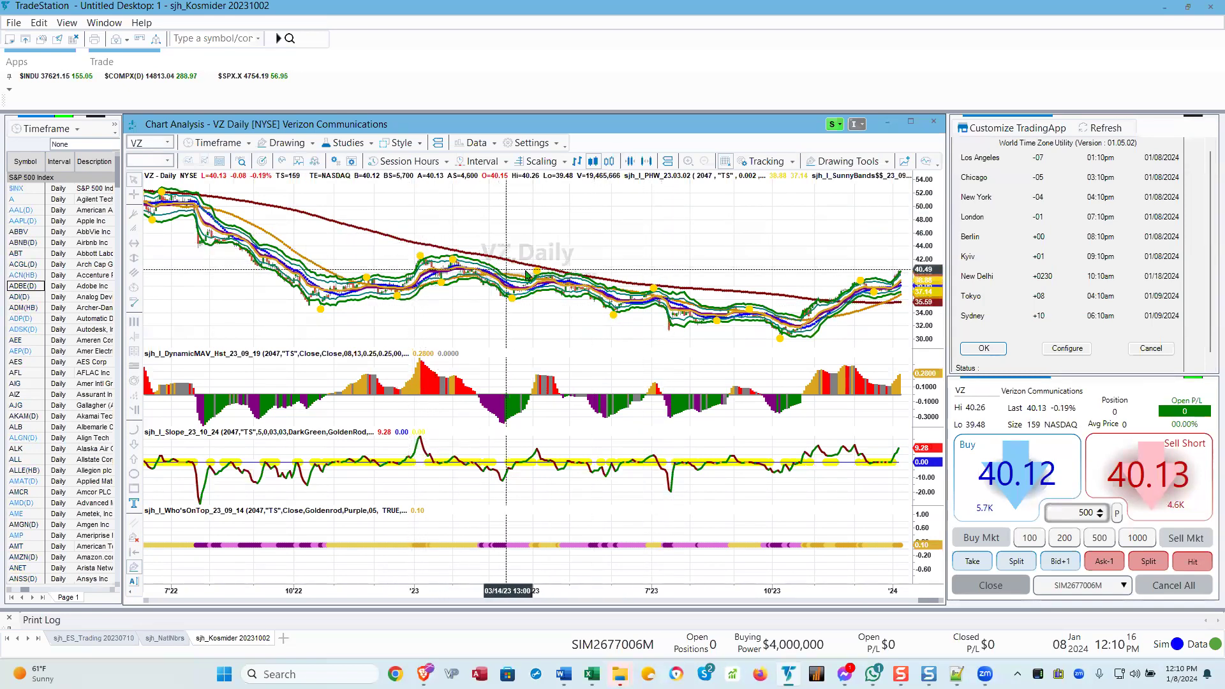
click(234, 145)
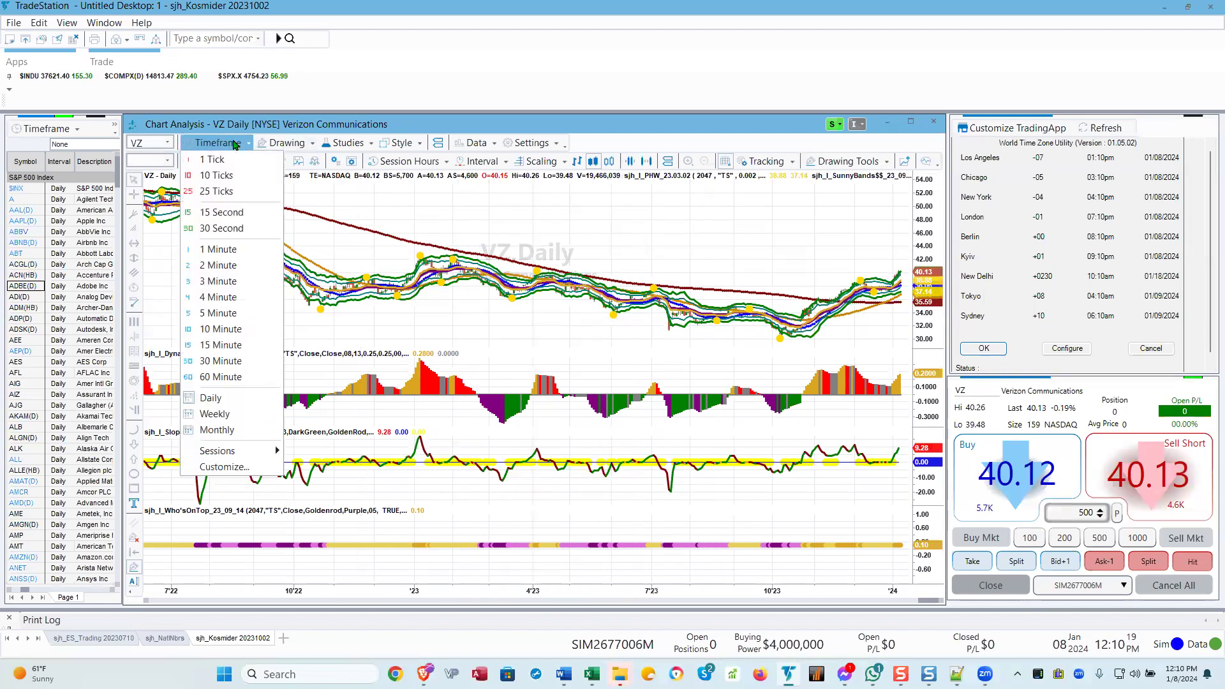
click(210, 414)
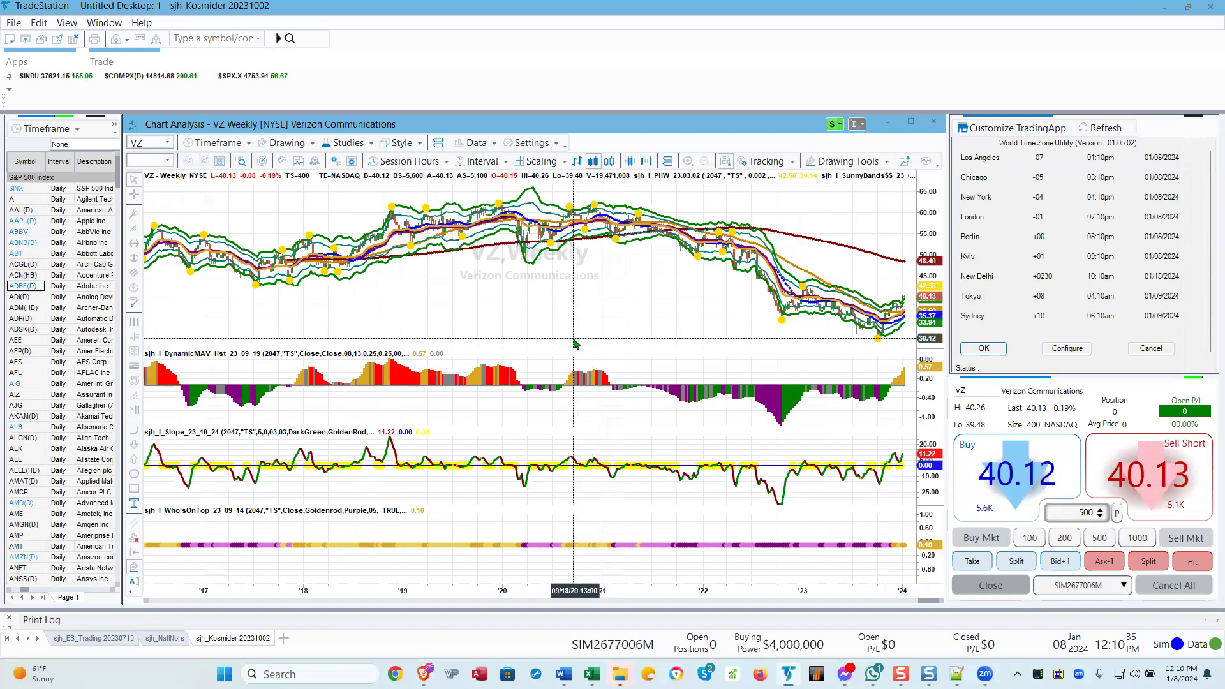
click(217, 142)
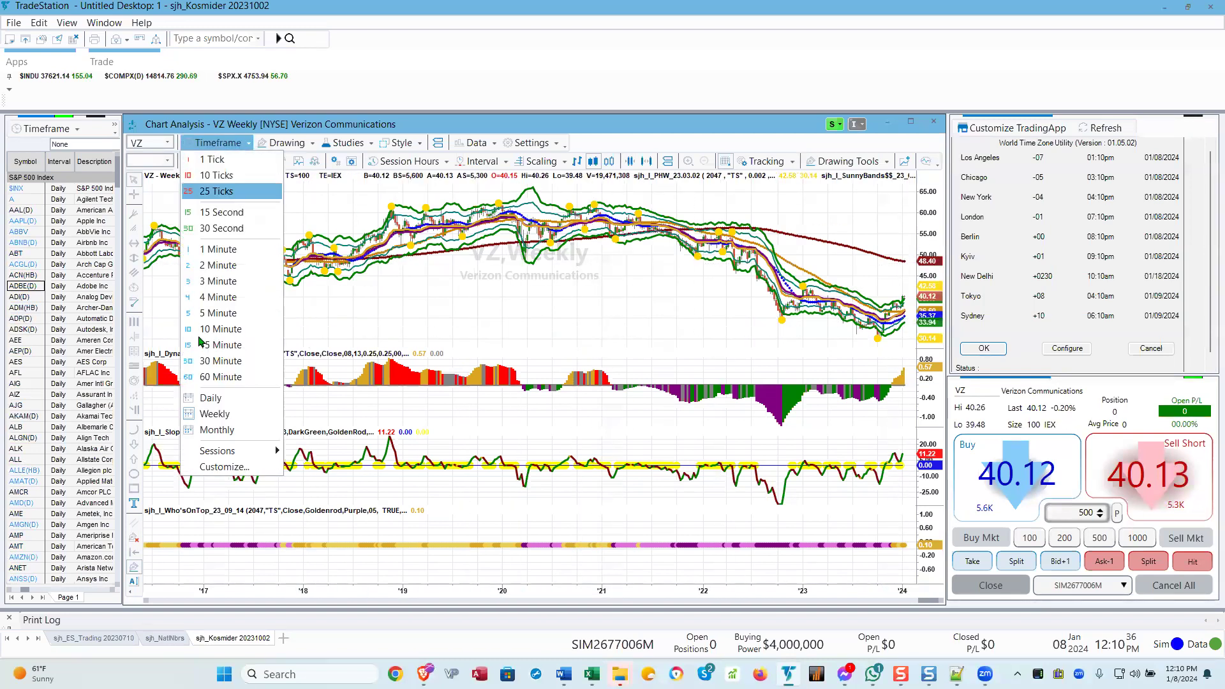
click(211, 398)
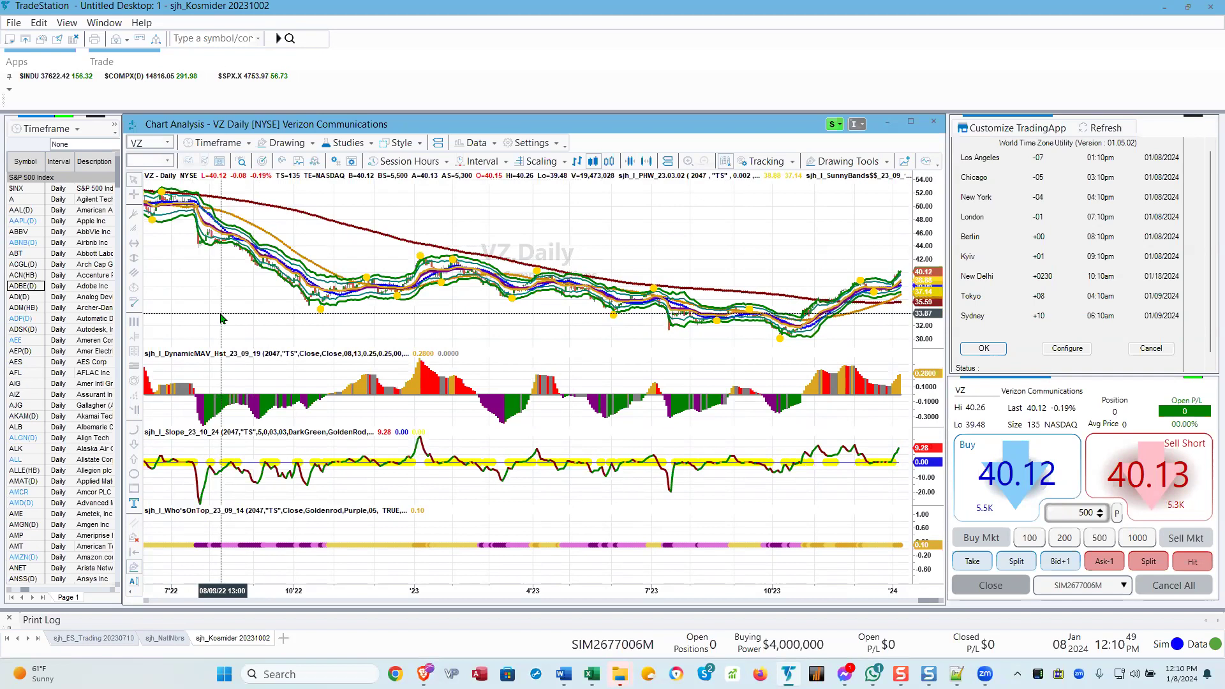
Load the AT&T (T) daily chart and draw a horizontal line at 20.34
text(t)
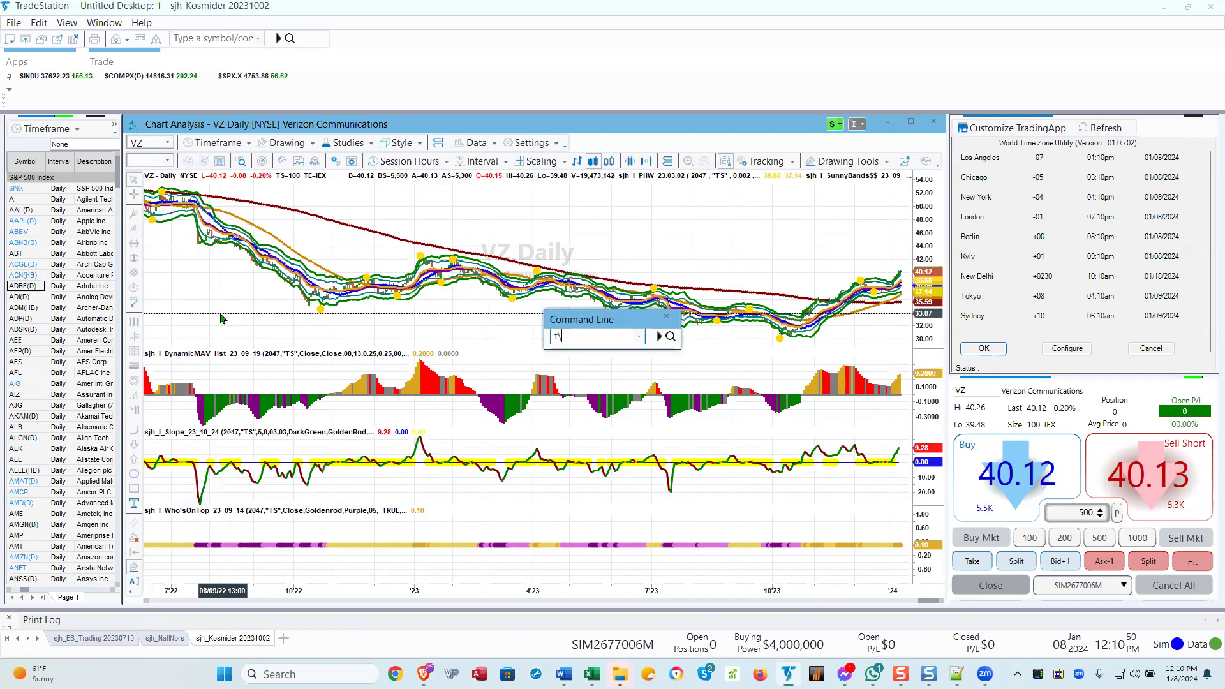
key(Return)
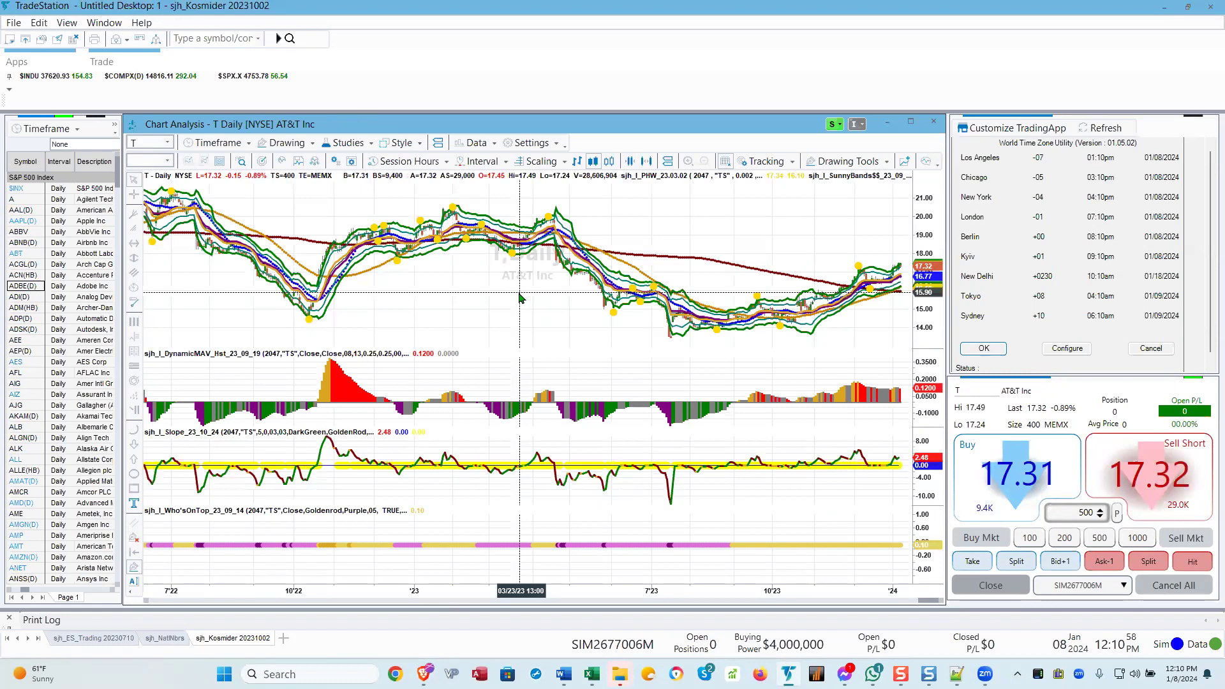
click(279, 147)
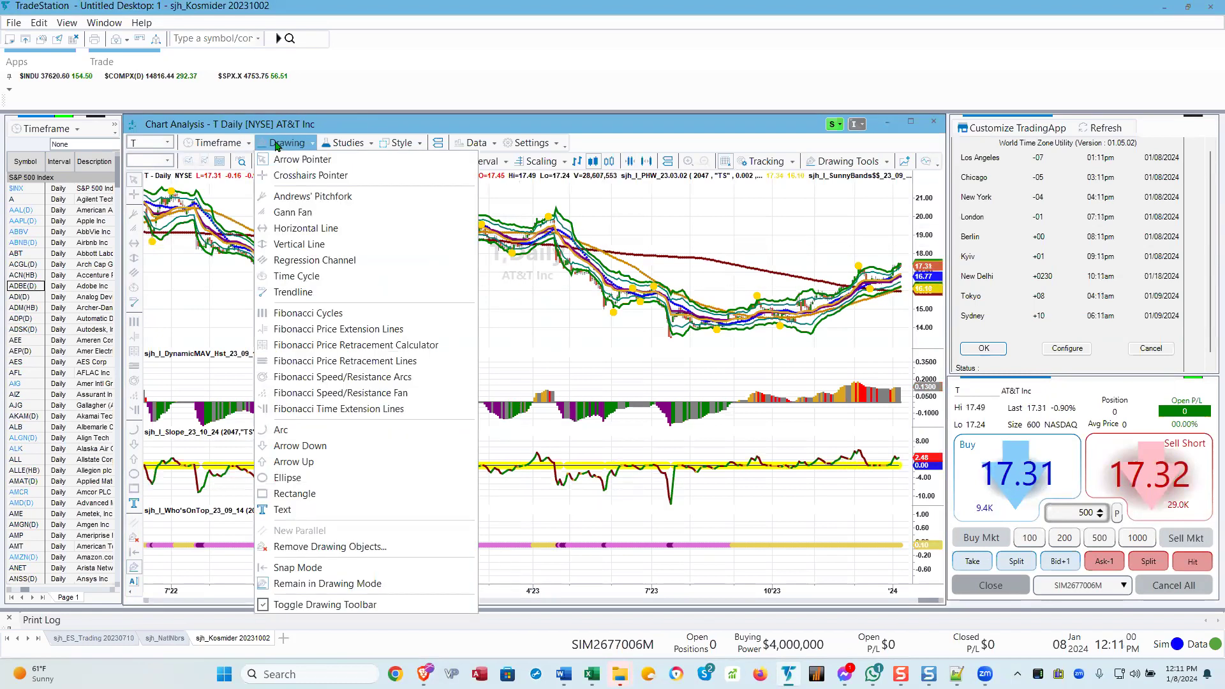
click(288, 217)
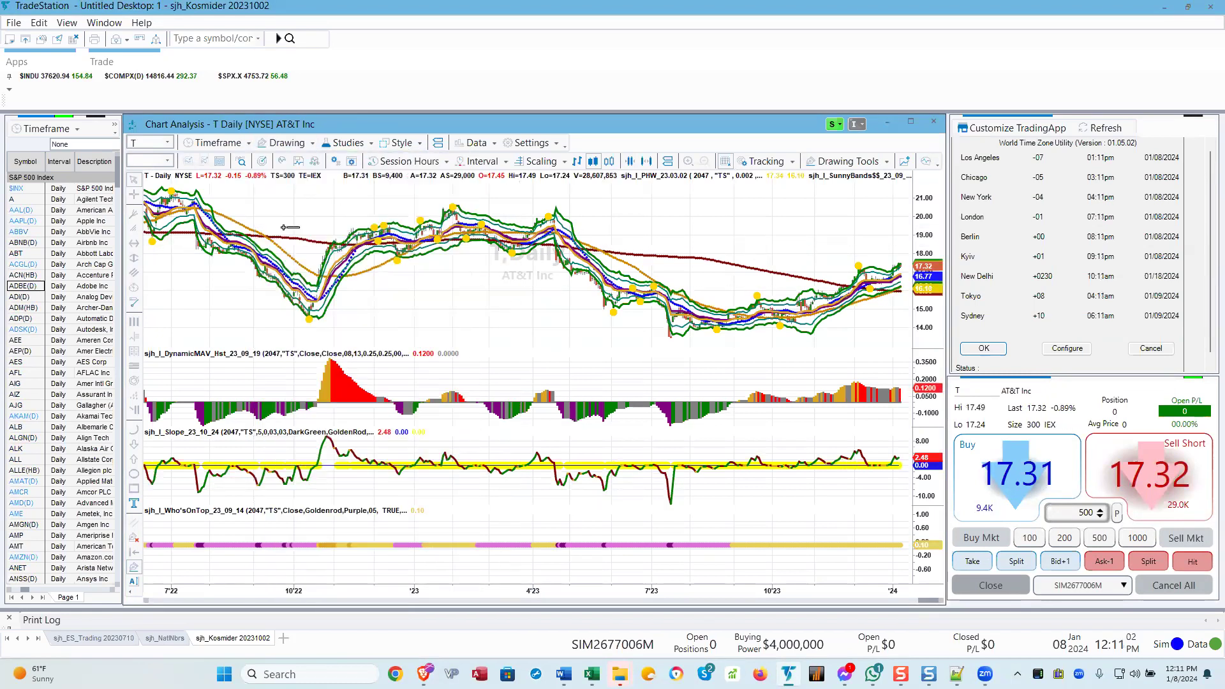
click(420, 209)
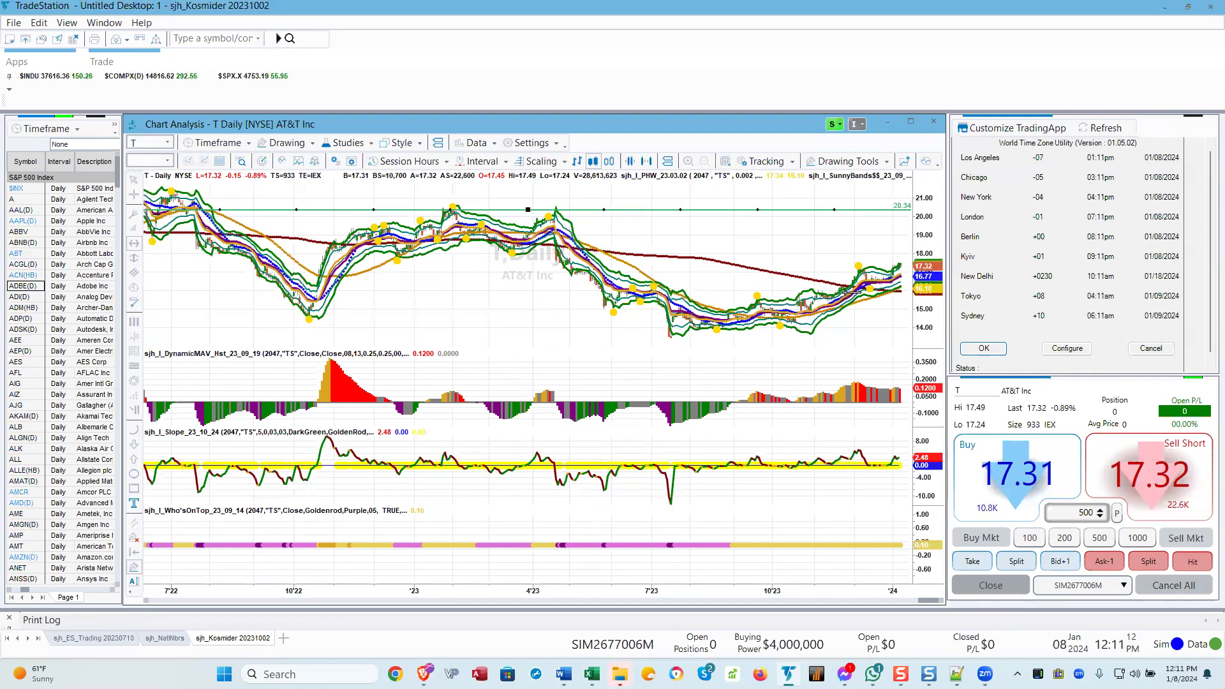
Add a second horizontal line at 17.66 below the 20.34 line, then return to the arrow pointer
click(286, 142)
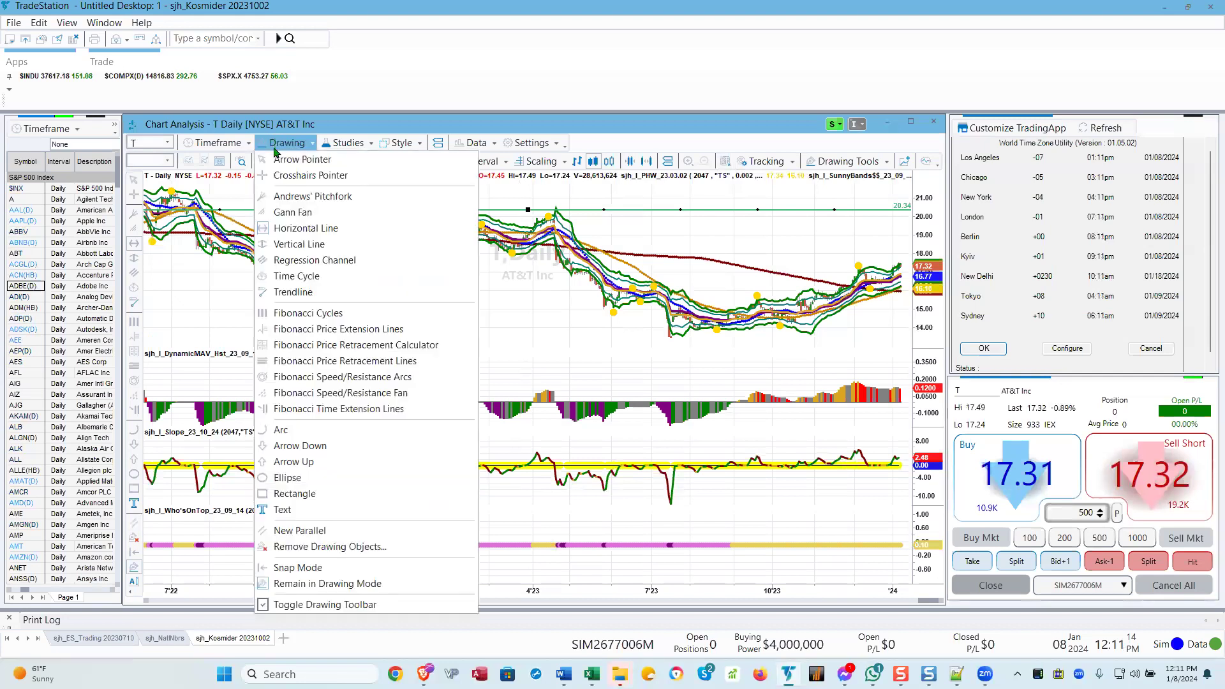
click(275, 167)
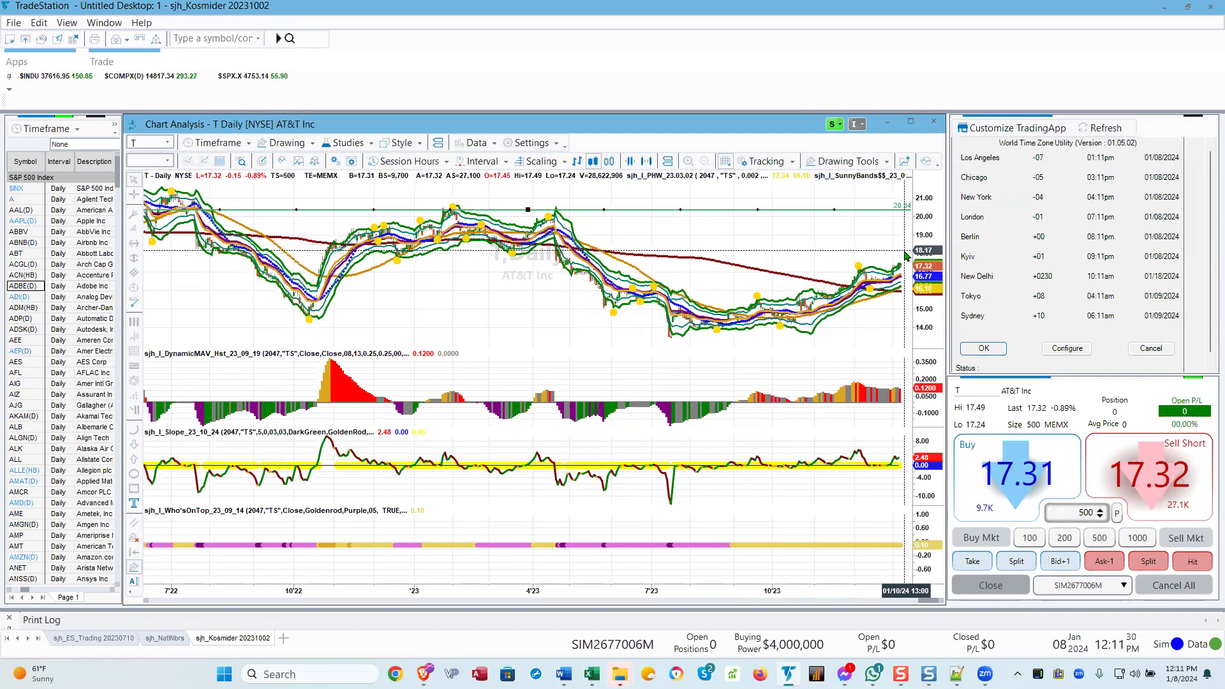
click(276, 145)
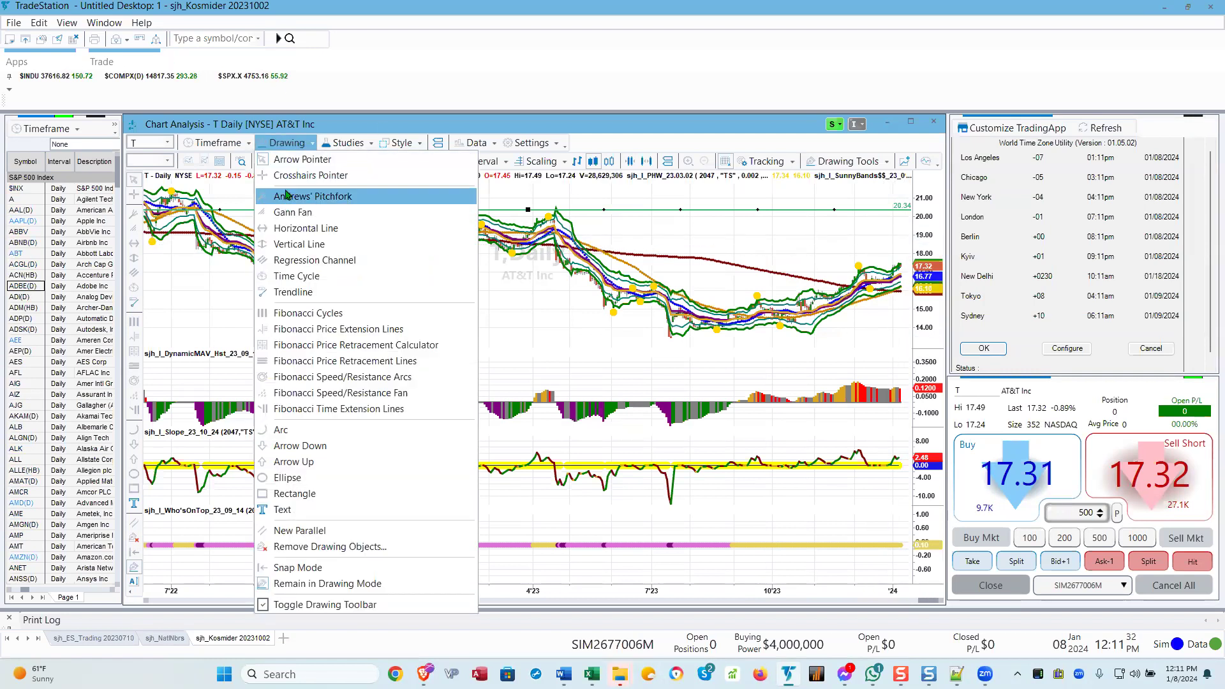
click(292, 229)
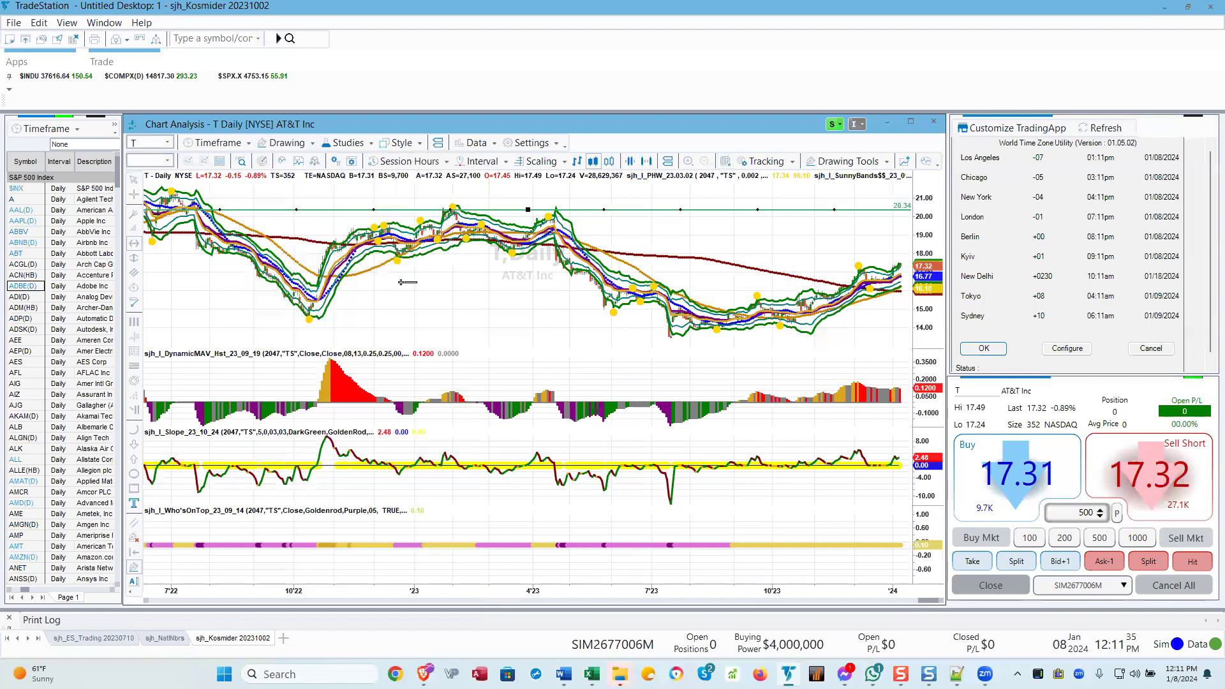
click(384, 259)
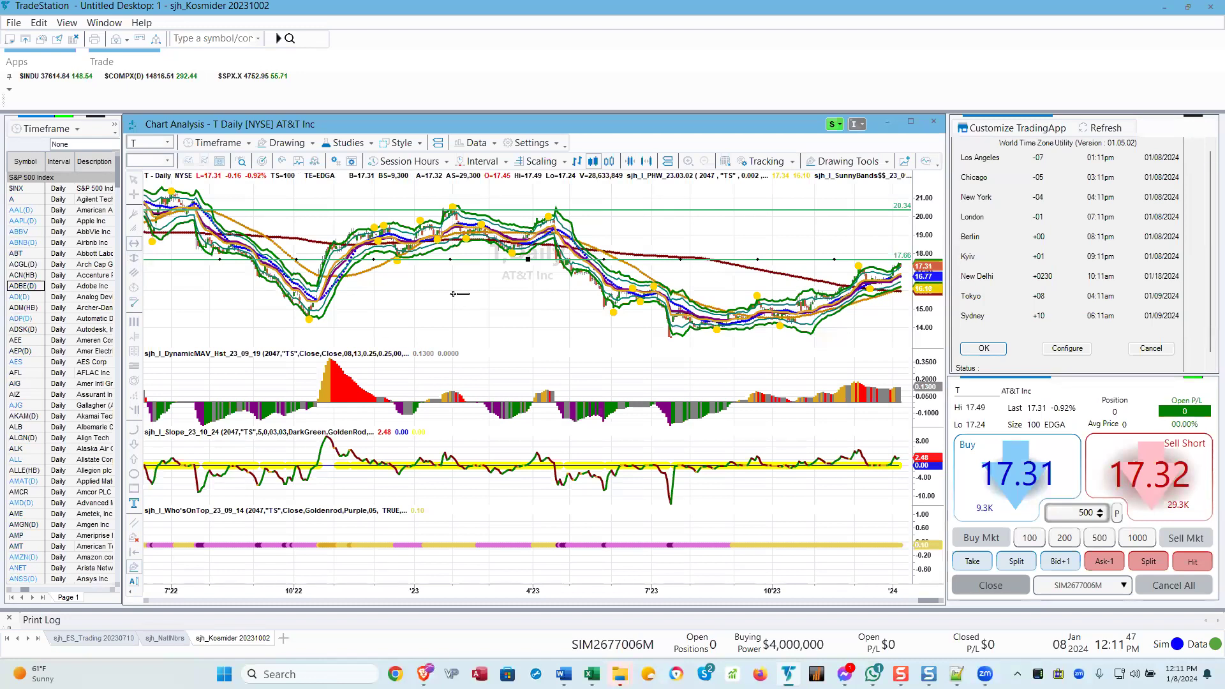
click(307, 139)
click(300, 156)
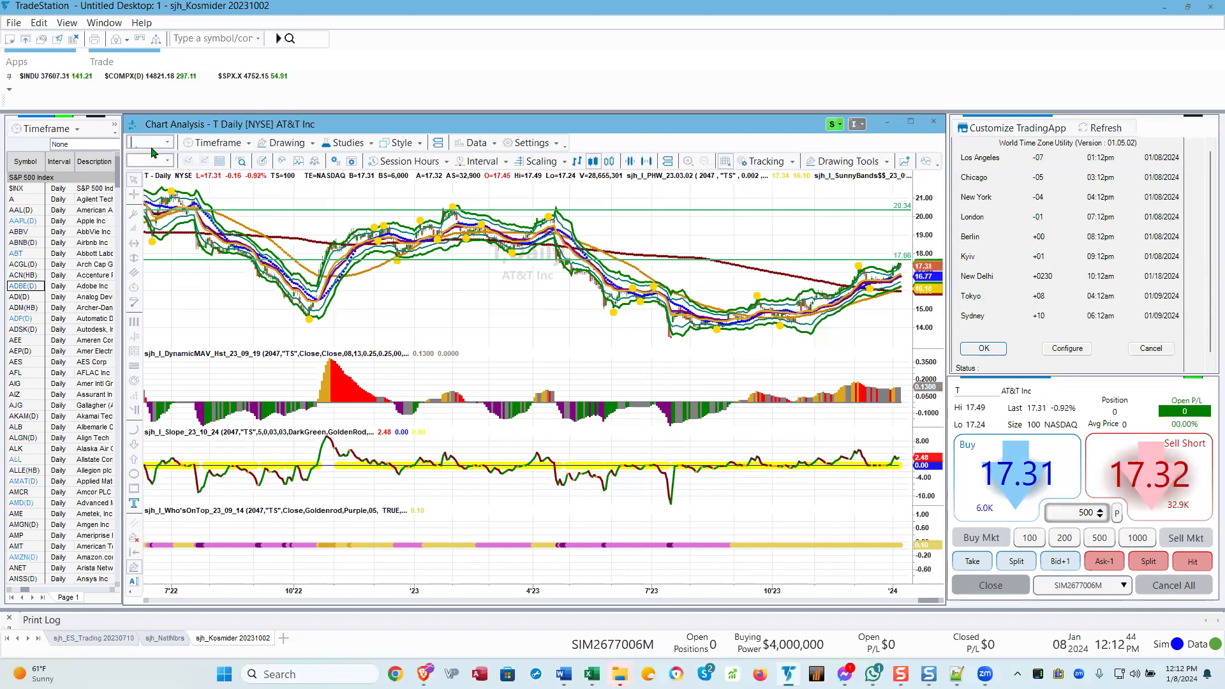
text(ESH24)
Show ESH24 on 5-minute bars zoomed to about the last 13 hours (23:00–12:30)
key(Return)
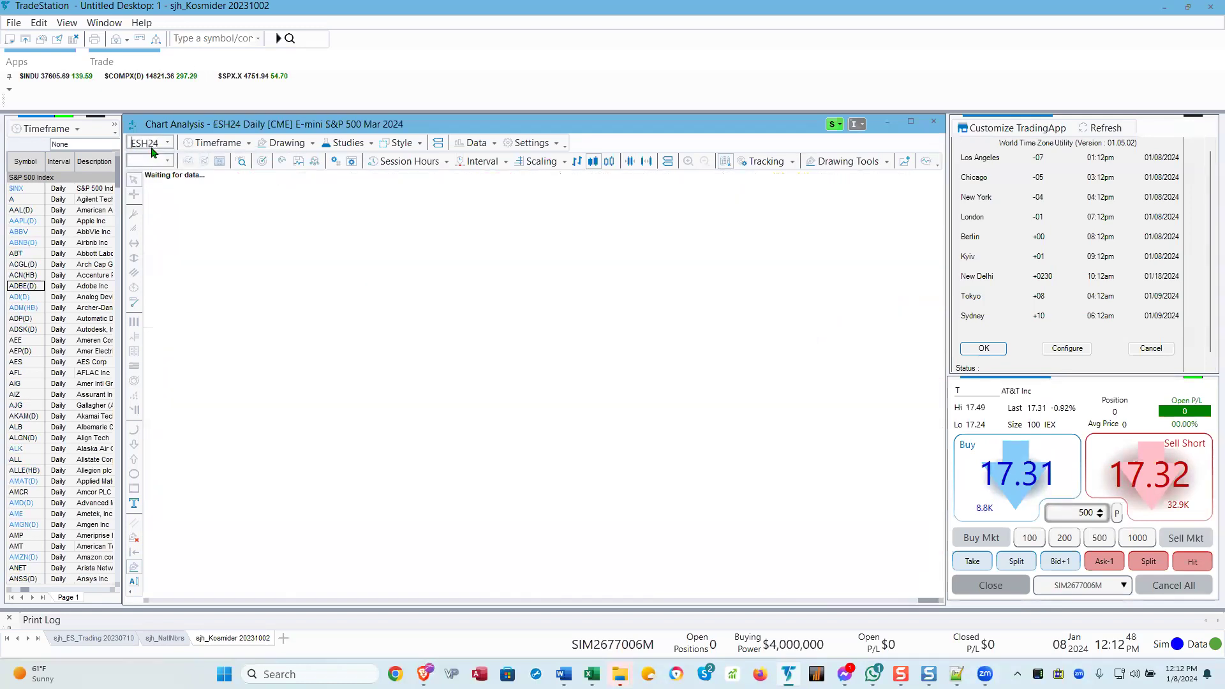
click(217, 142)
click(227, 312)
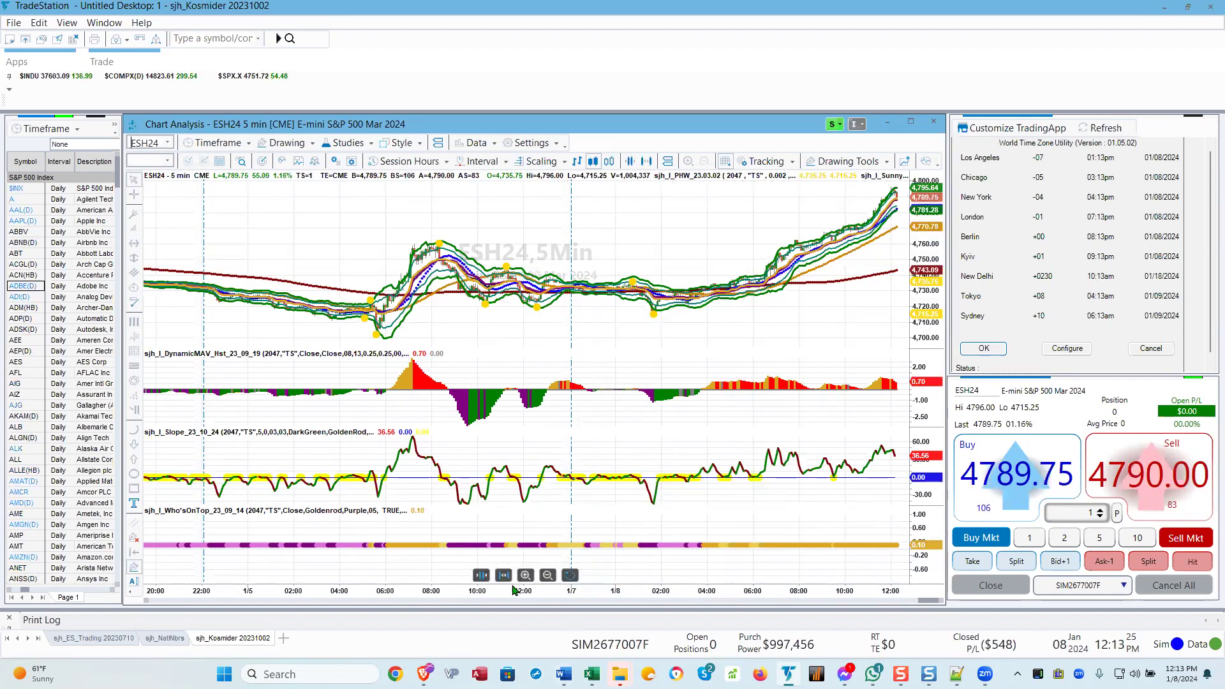
click(503, 575)
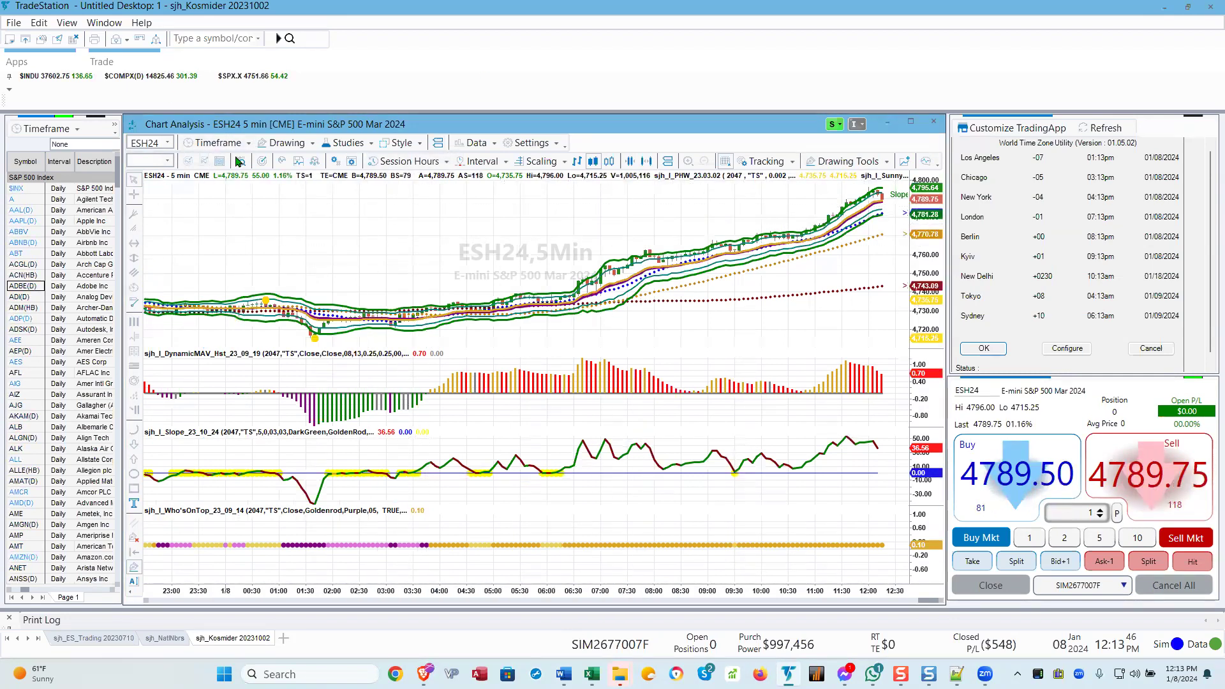
Switch the chart back to daily bars and load eBay (EBAY)
click(225, 142)
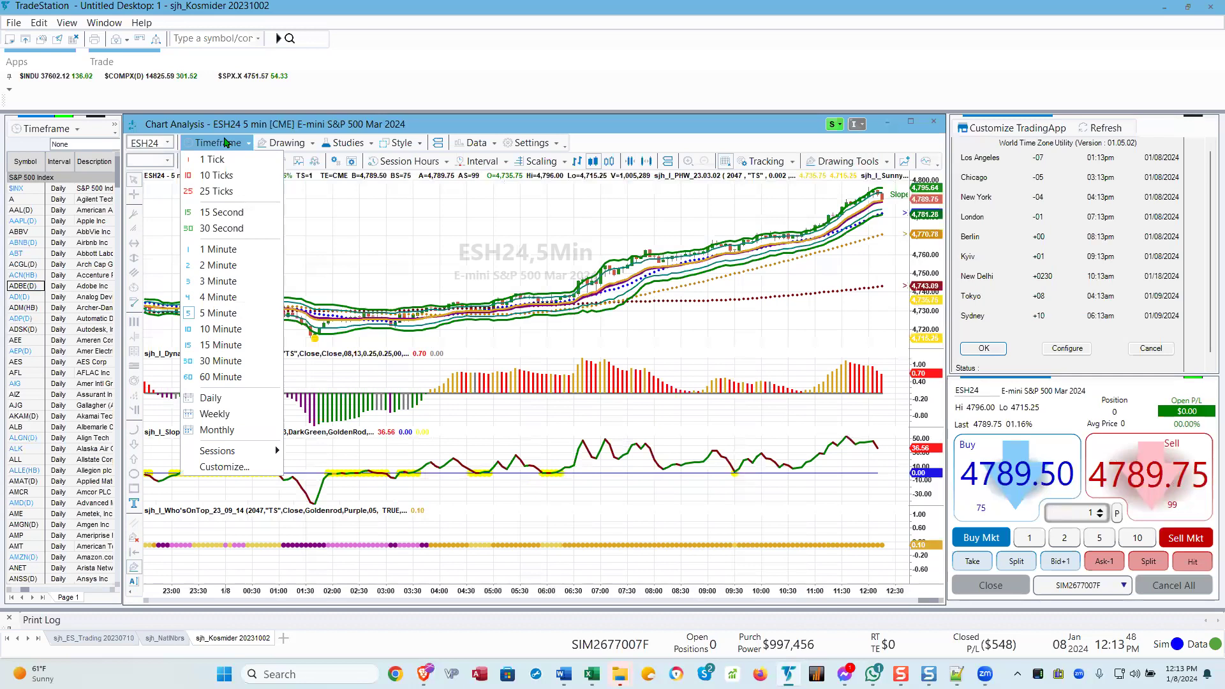
click(211, 397)
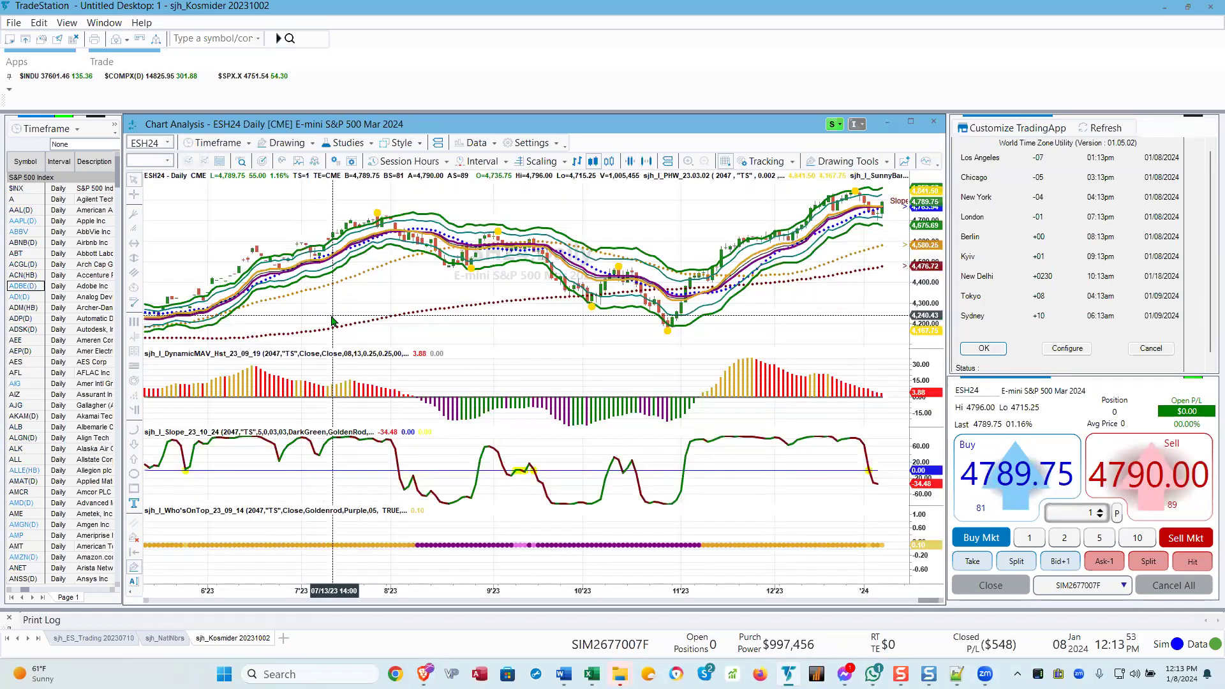
text(ebay\)
key(Return)
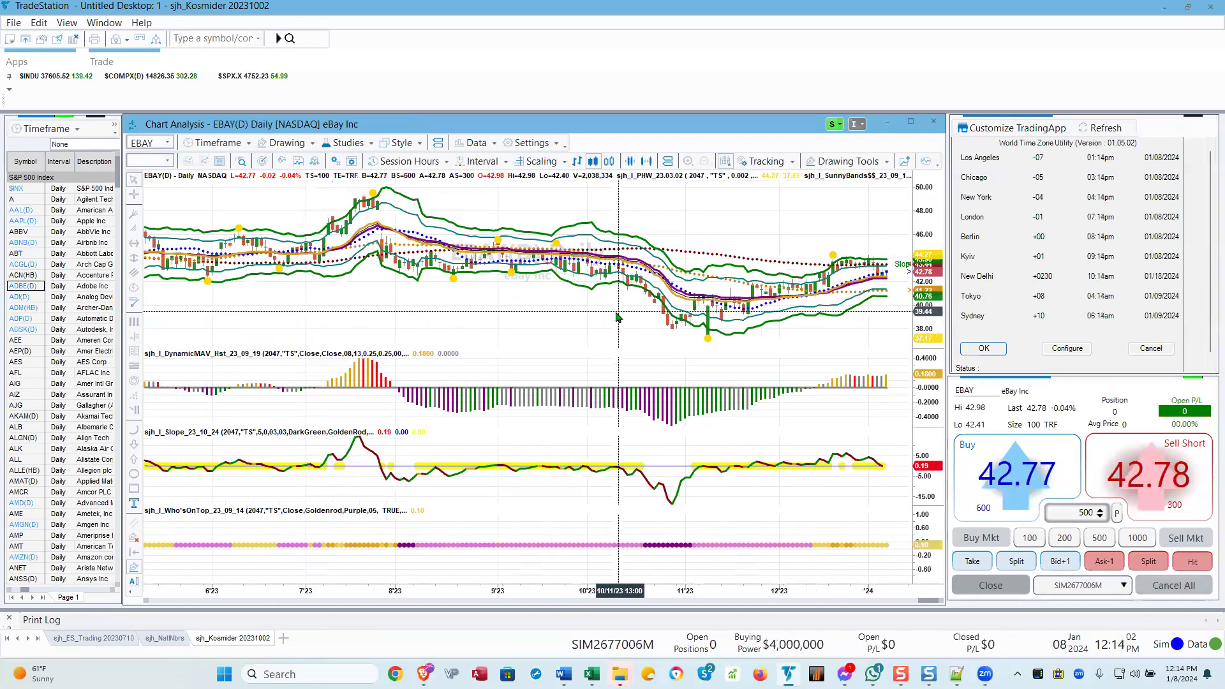
Draw a trendline up from the November low, then switch to the crosshairs pointer
click(285, 143)
click(287, 292)
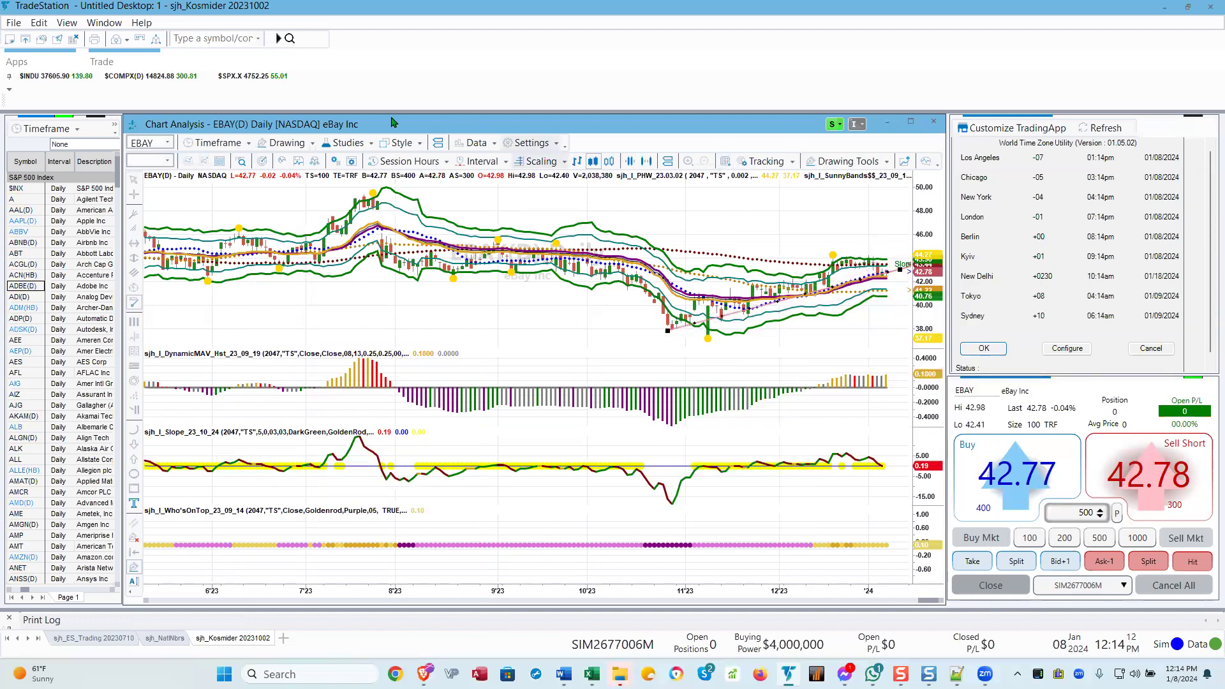
click(285, 143)
click(276, 175)
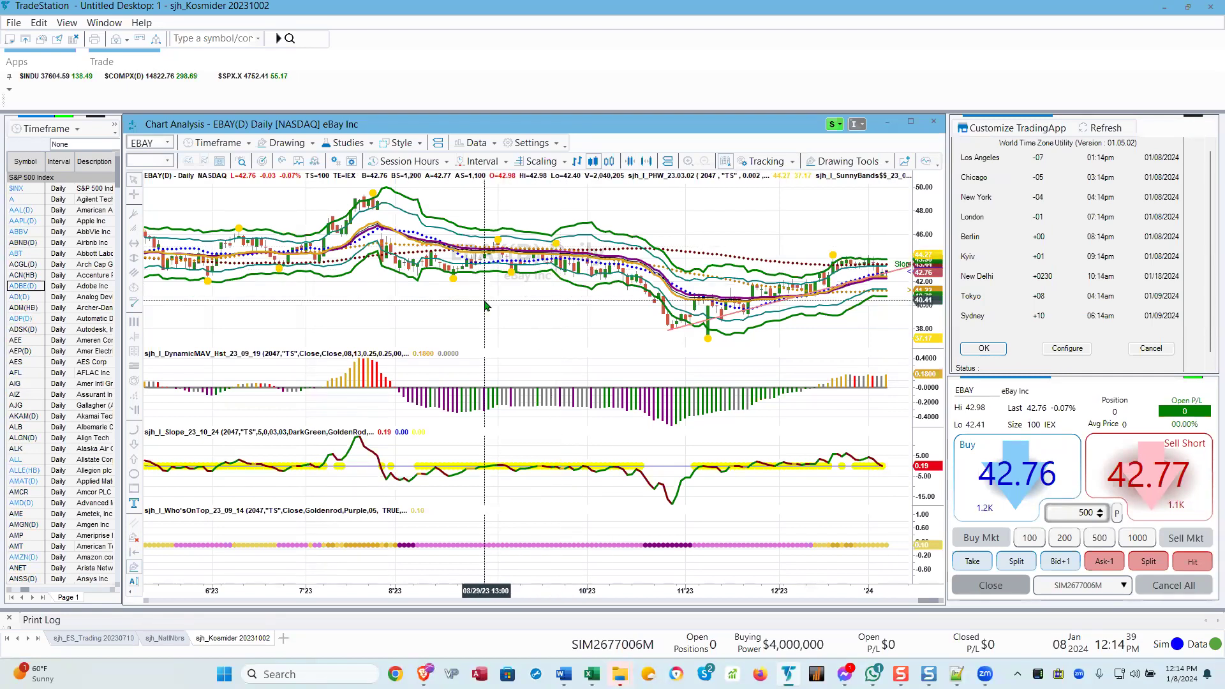
Load Invesco QQQ Trust (QQQ) daily bars, re-entering QQQ in the symbol box
text(qqq)
key(Return)
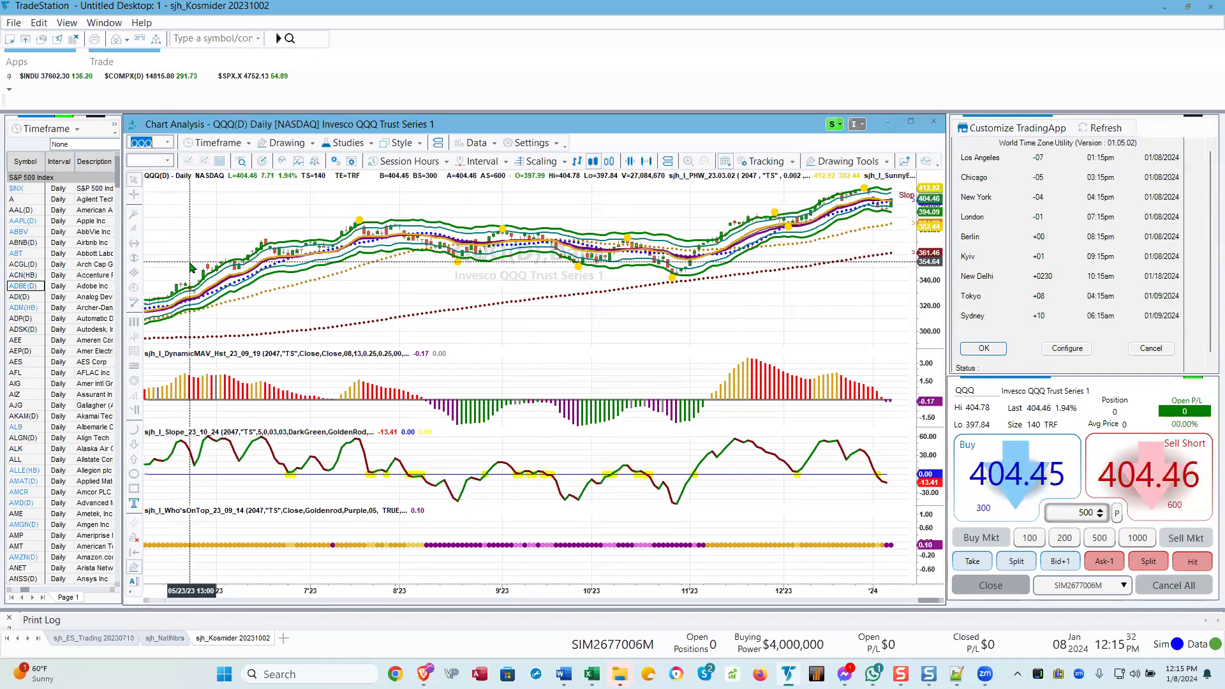
click(157, 142)
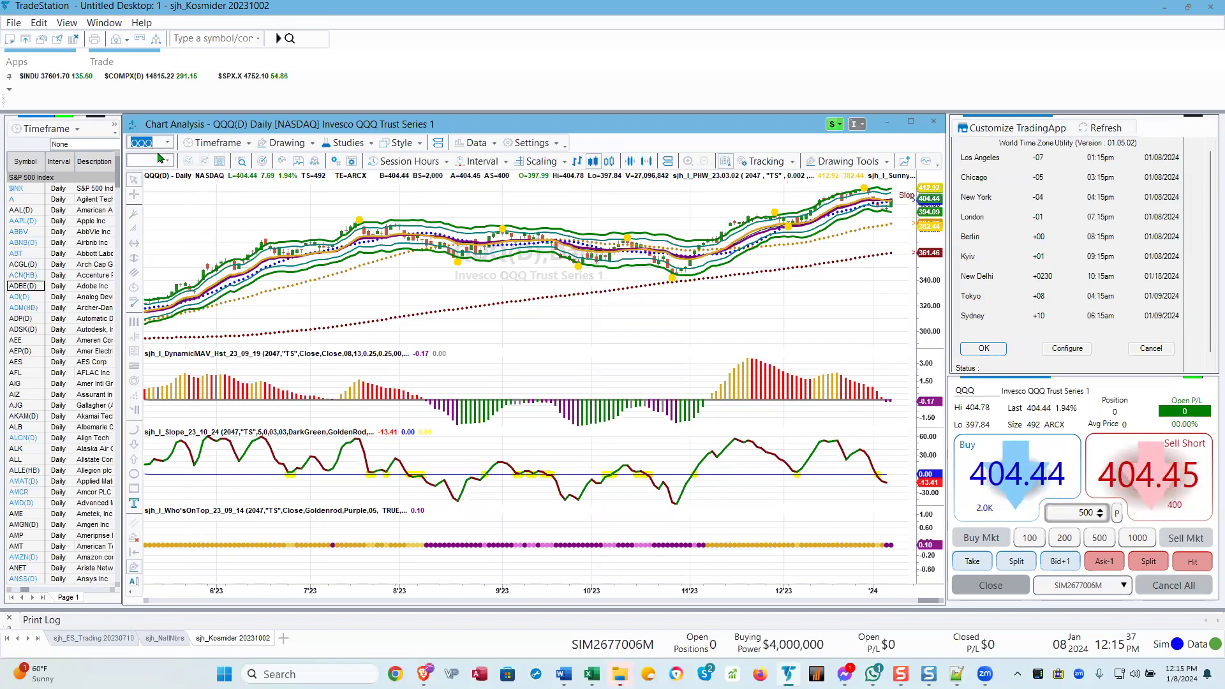
text(QQQ)
key(Return)
click(163, 211)
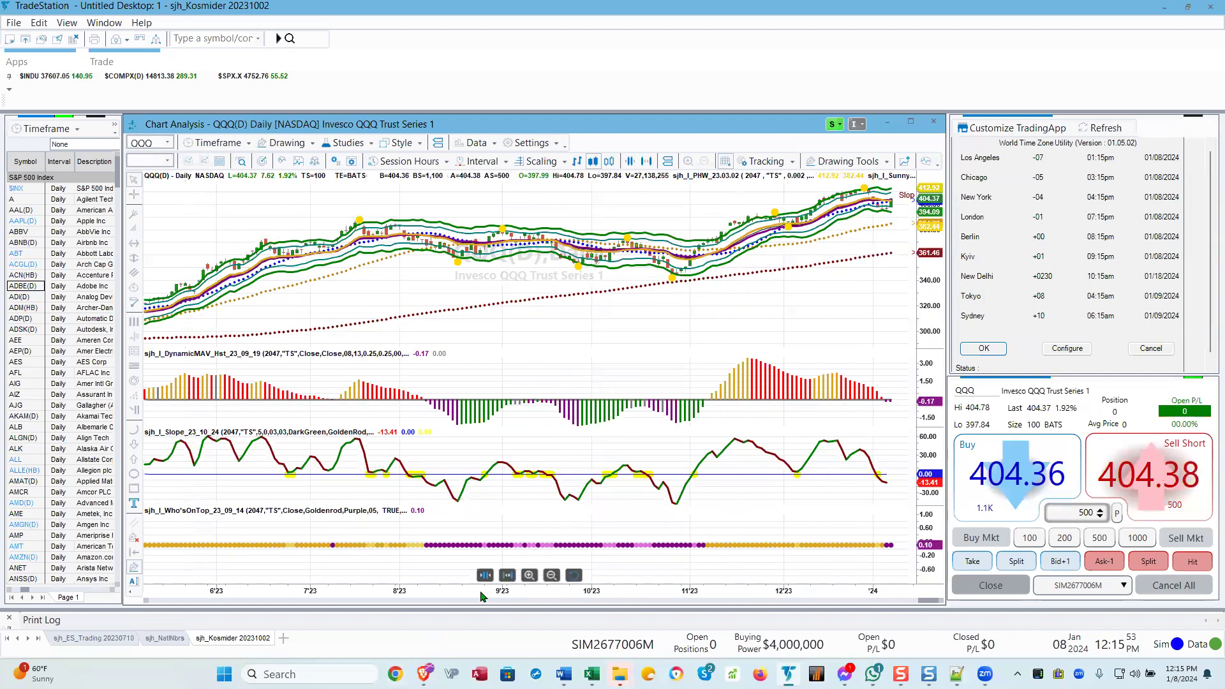
Zoom the QQQ chart in four times to show October 2023 through early January 2024
click(507, 574)
click(507, 575)
click(507, 574)
click(507, 575)
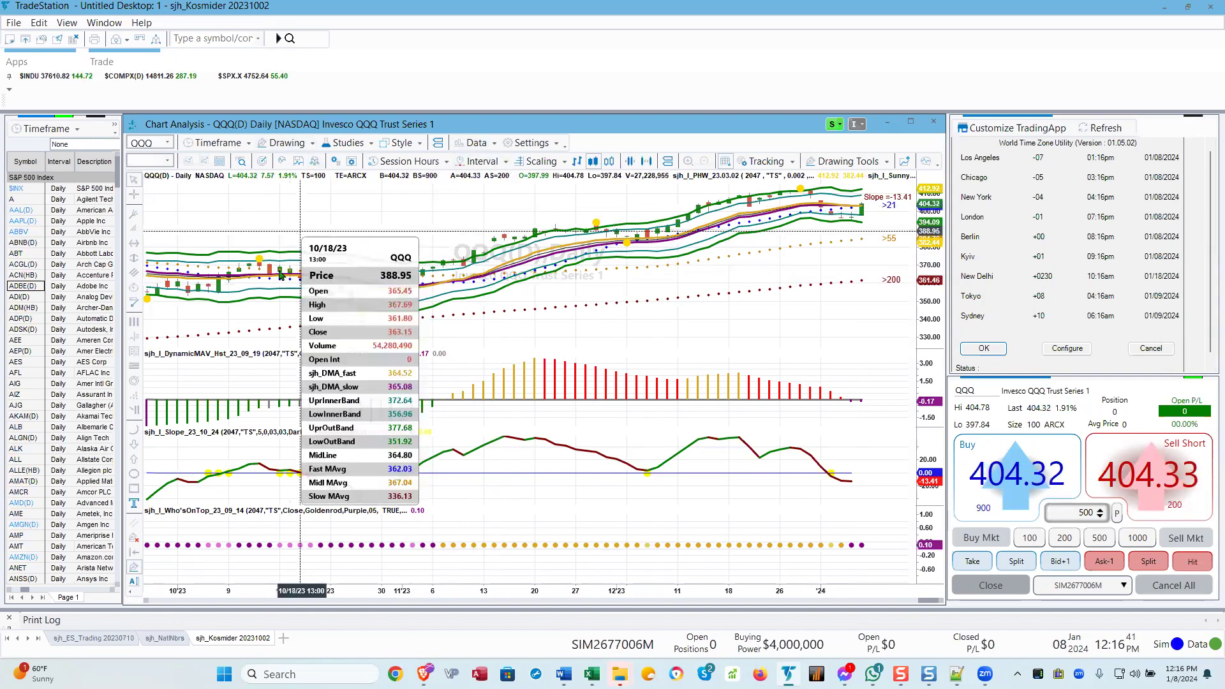
Enter amd in the Command Line to load Advanced Micro Devices daily bars
text(amd)
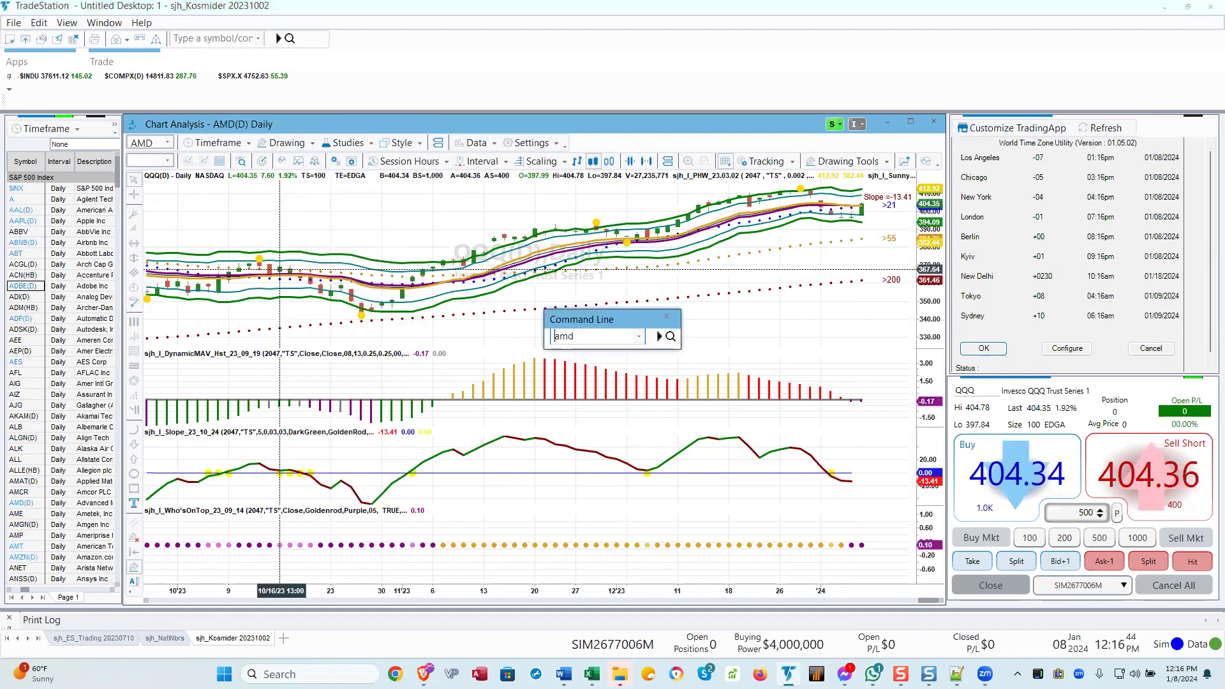
key(Return)
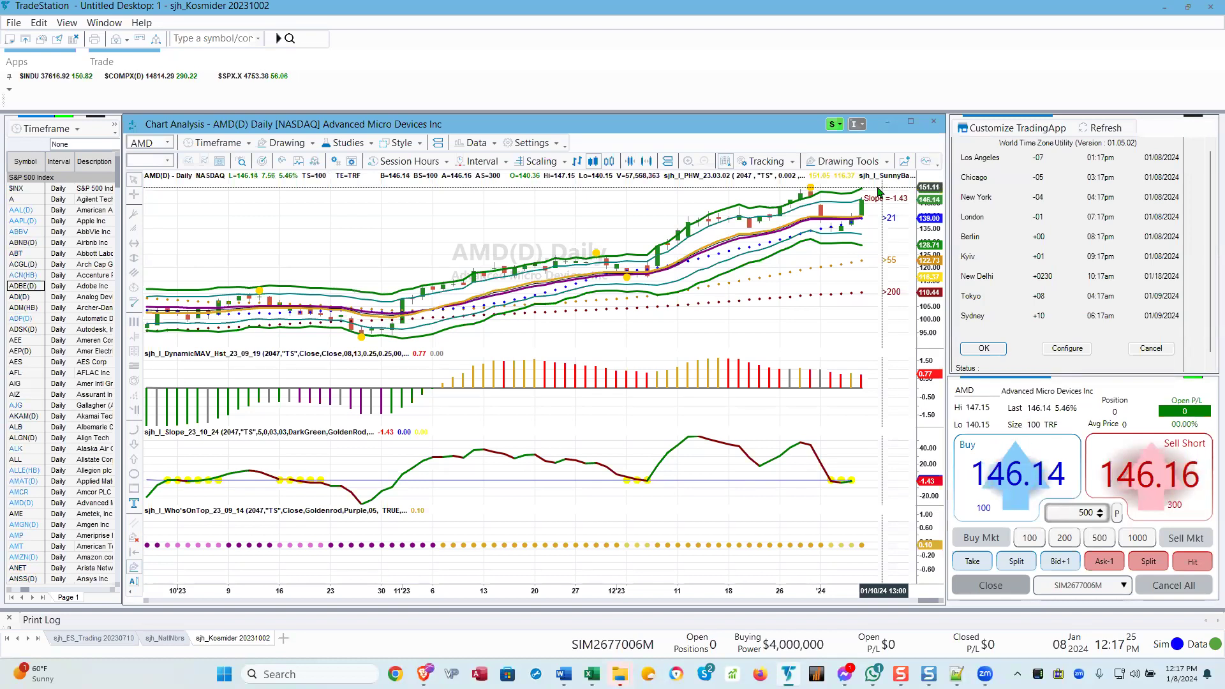
Draw a horizontal line at about 150.37 on the AMD chart and switch to the crosshairs pointer
click(286, 142)
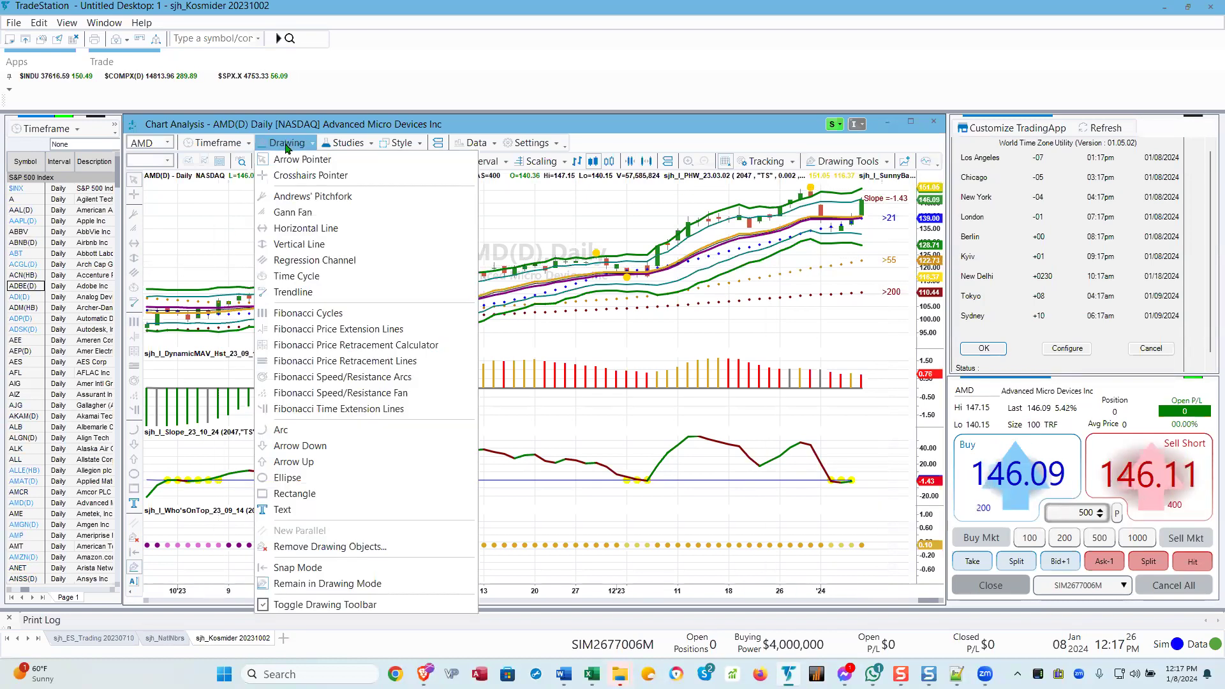
click(294, 227)
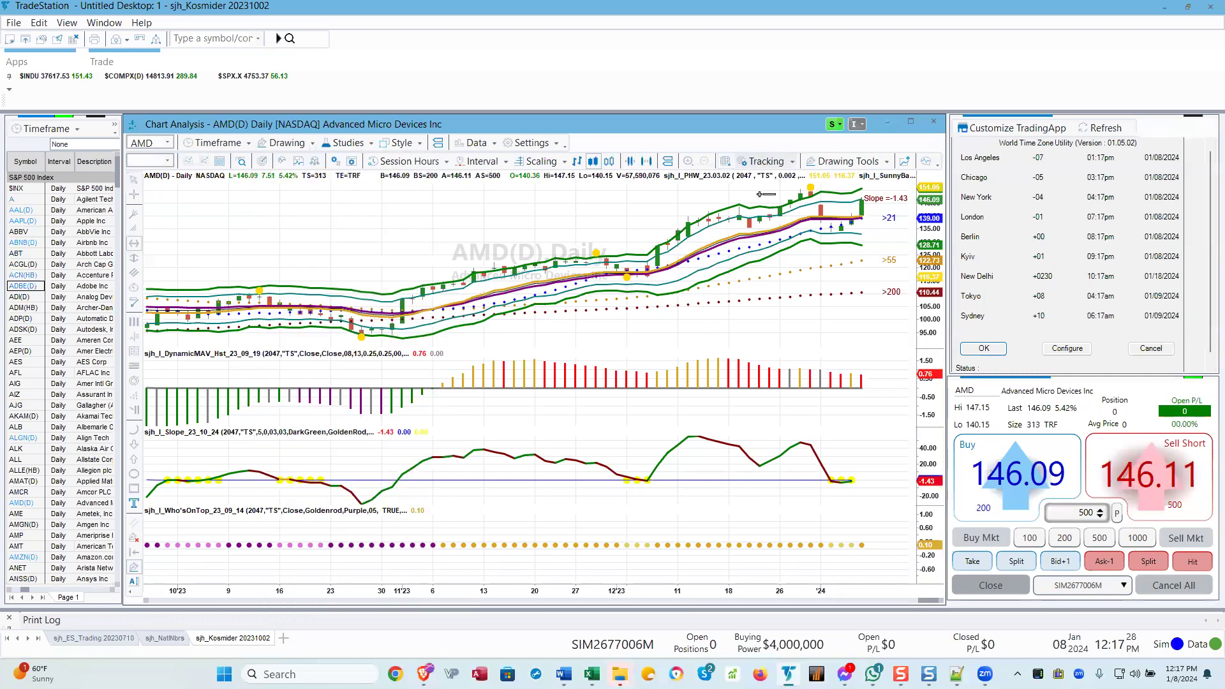
click(783, 188)
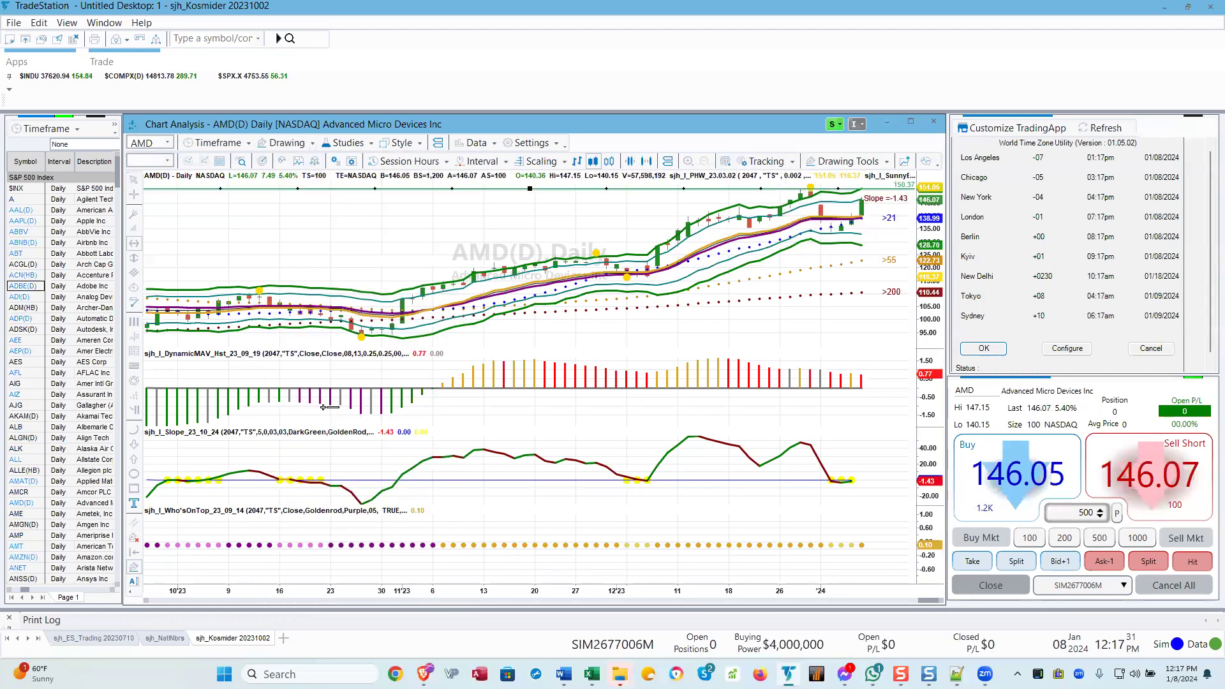
click(290, 146)
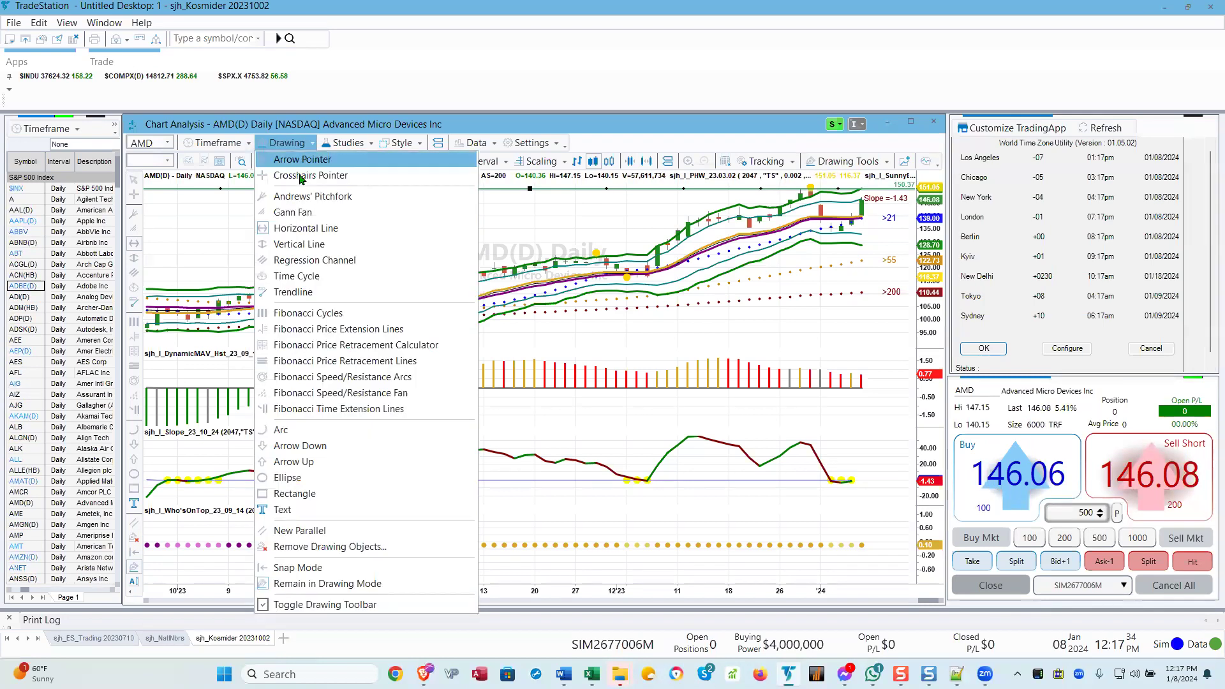
click(274, 171)
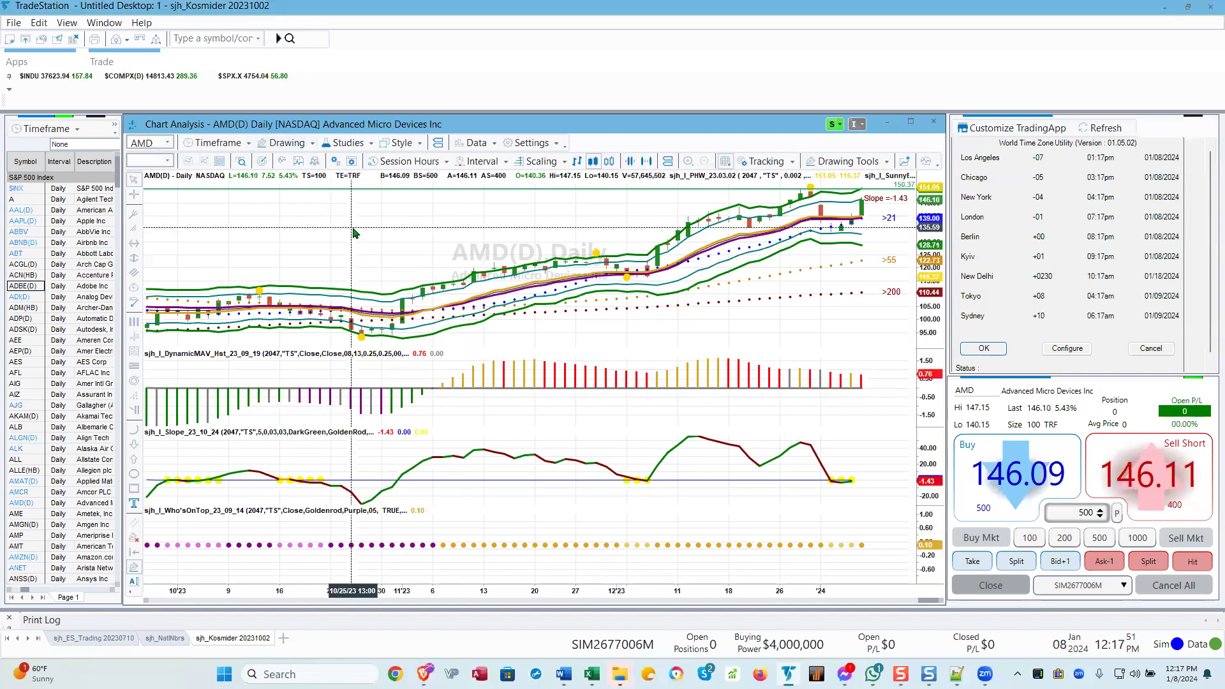
text(@us)
key(Return)
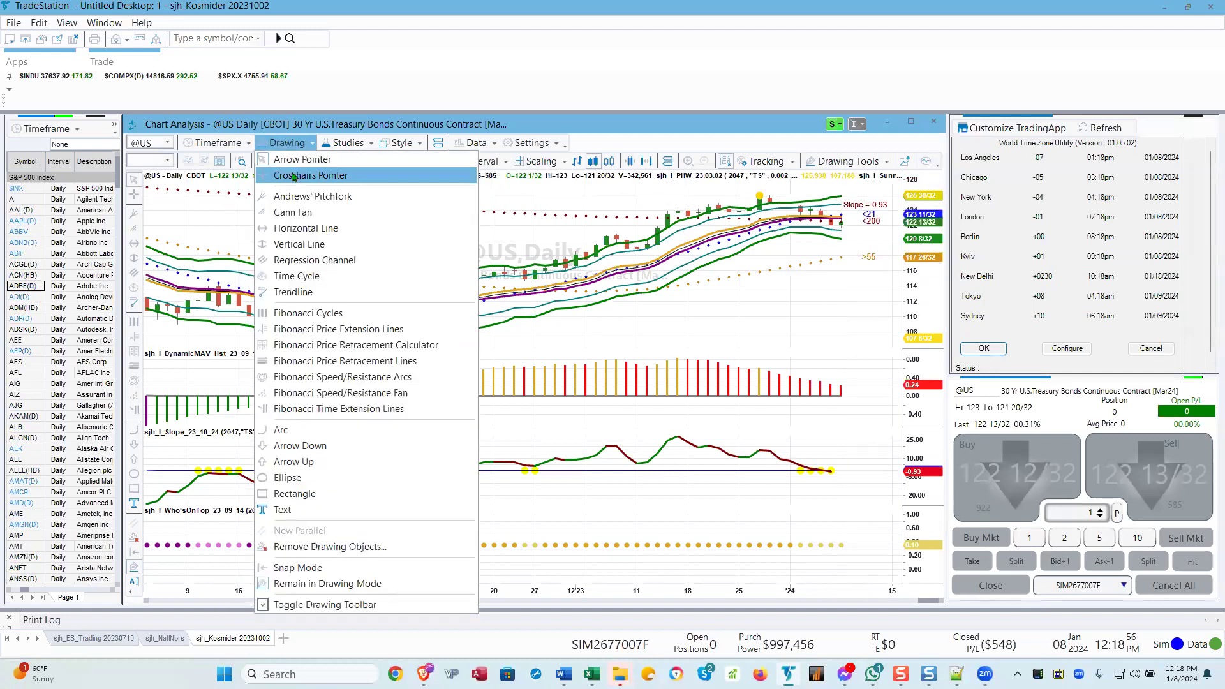
Place and fine-tune a horizontal line at 115 14/32, then select the Vertical Line tool
click(290, 220)
click(385, 276)
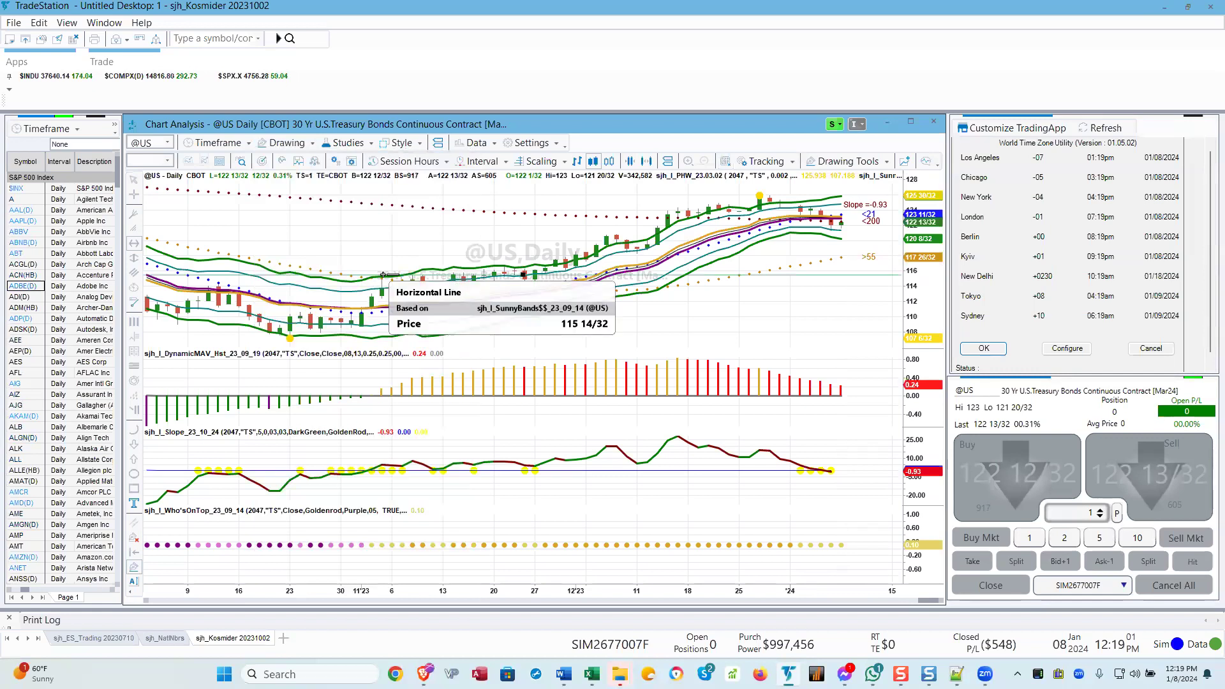
drag(384, 275, 377, 274)
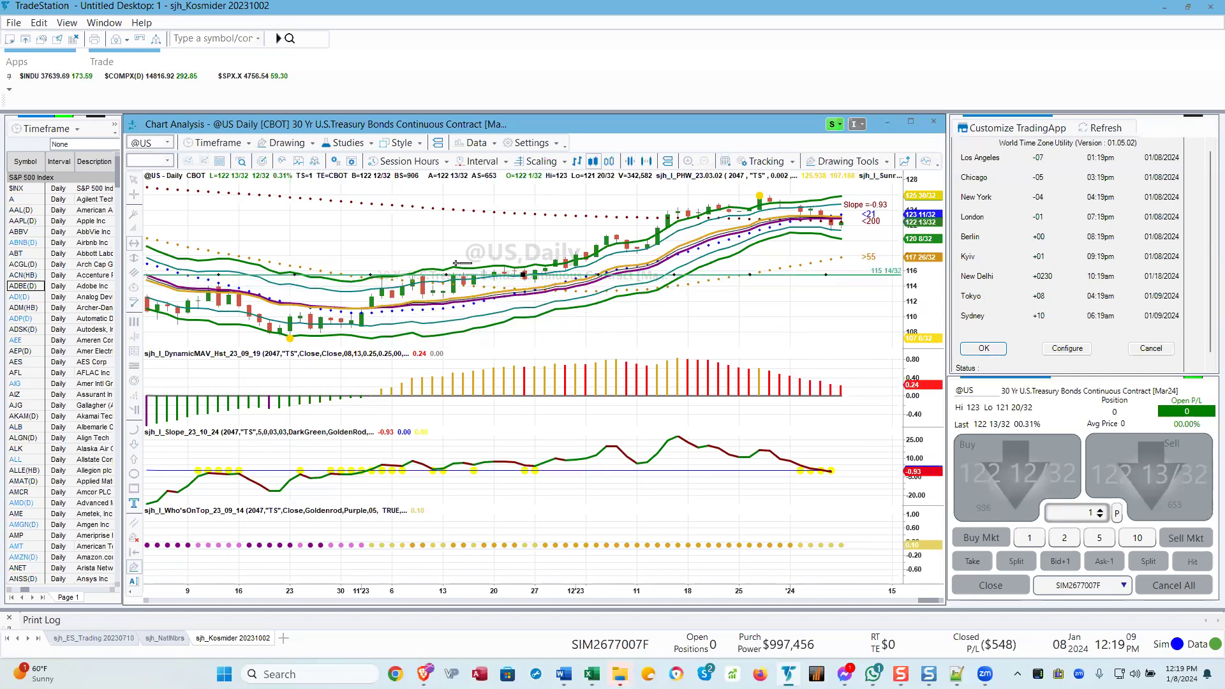
click(281, 142)
click(300, 230)
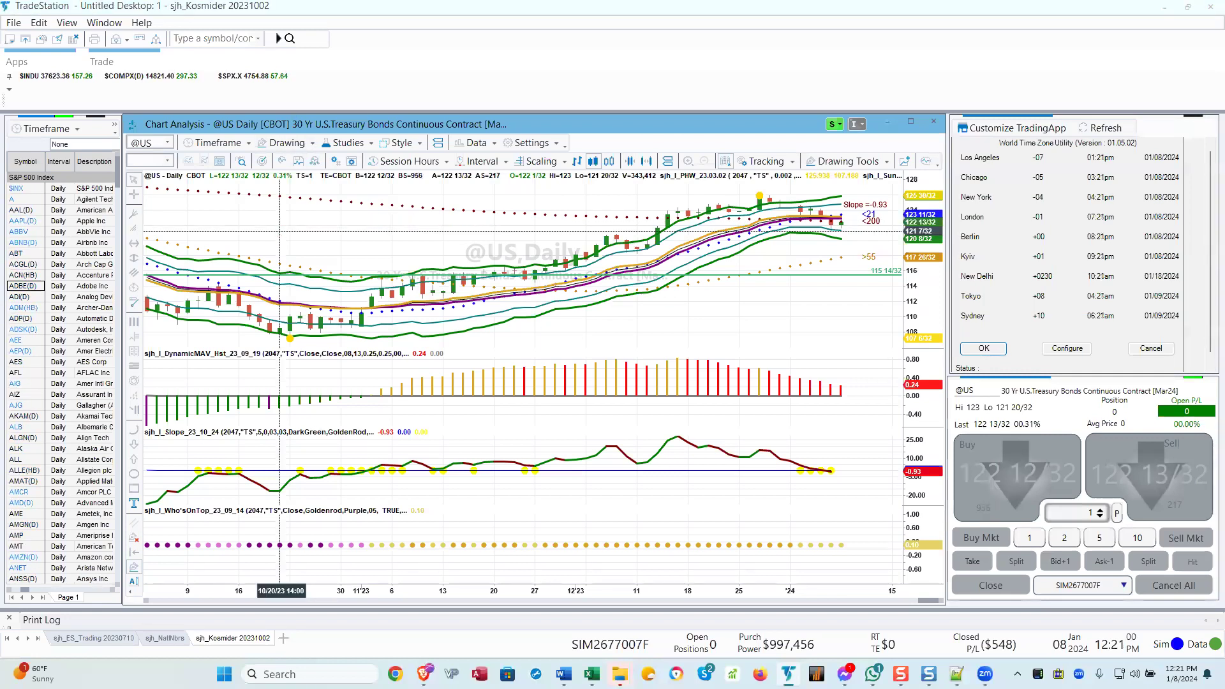
text(@btc)
key(Return)
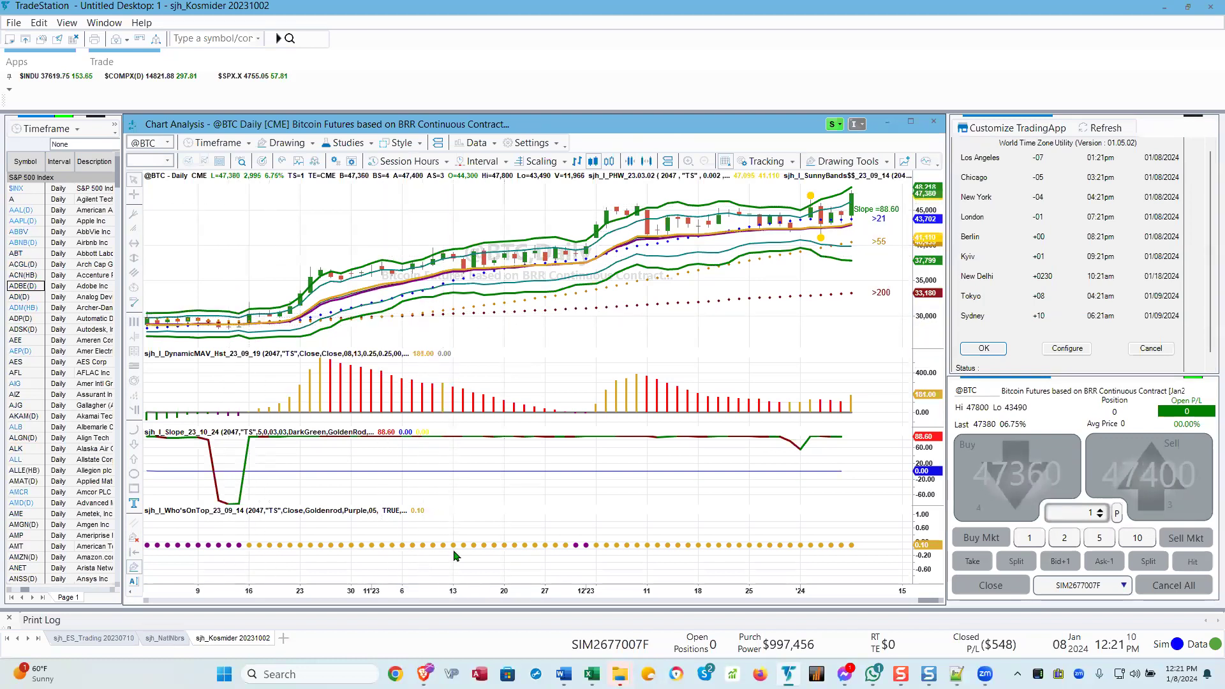
mouse_move(465, 575)
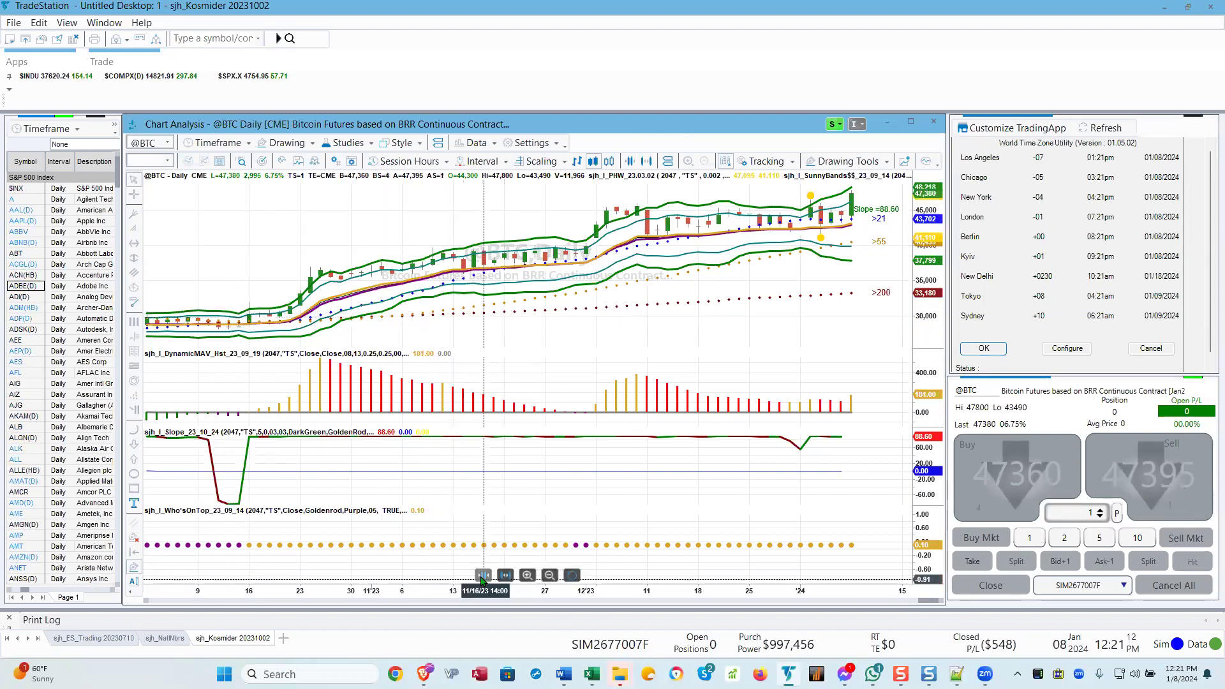
click(483, 575)
click(483, 575)
click(483, 575)
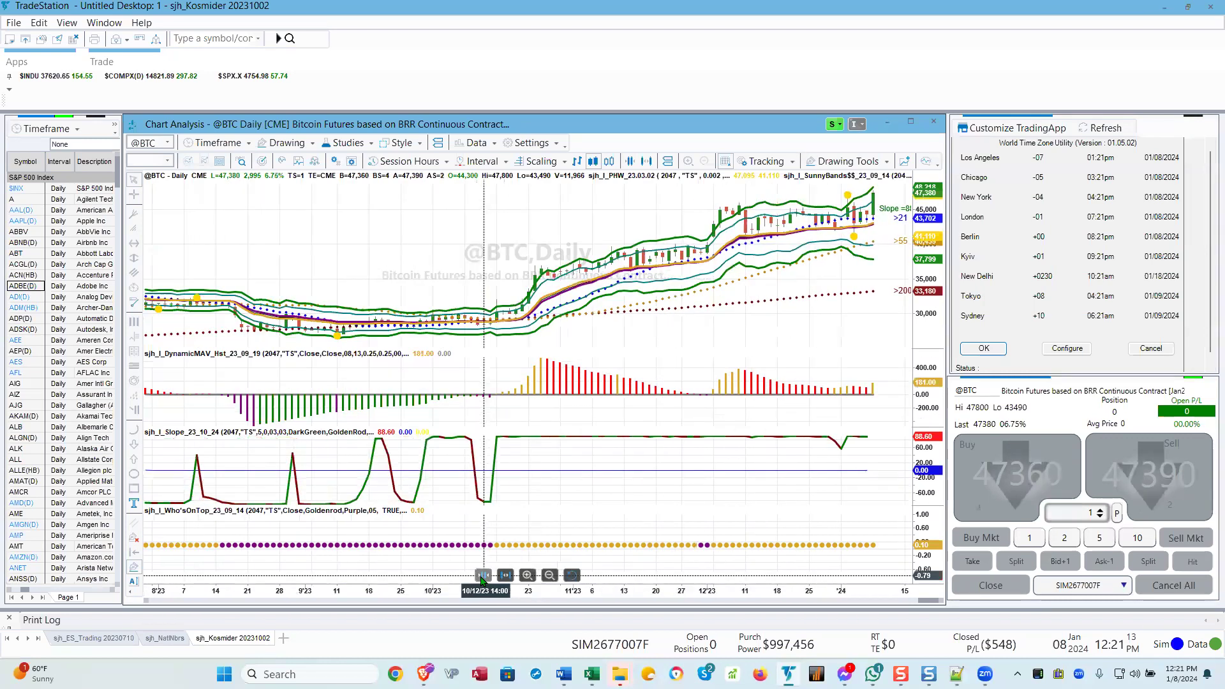
click(549, 575)
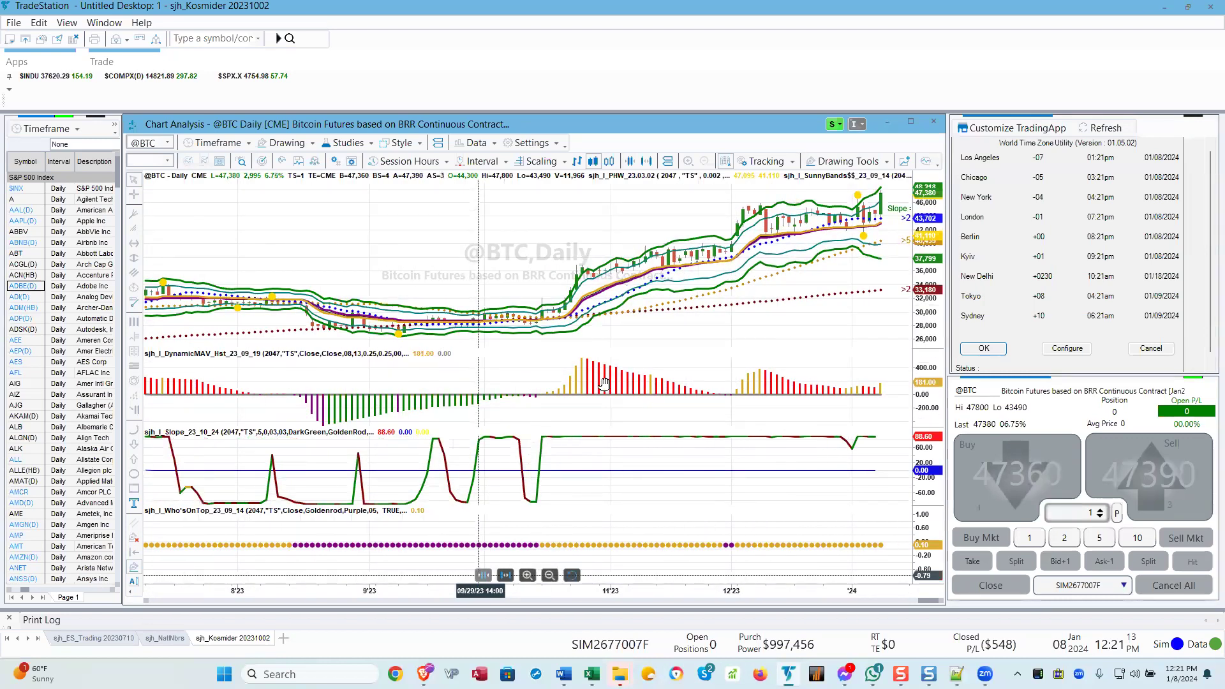
scroll(604, 383, down, 2)
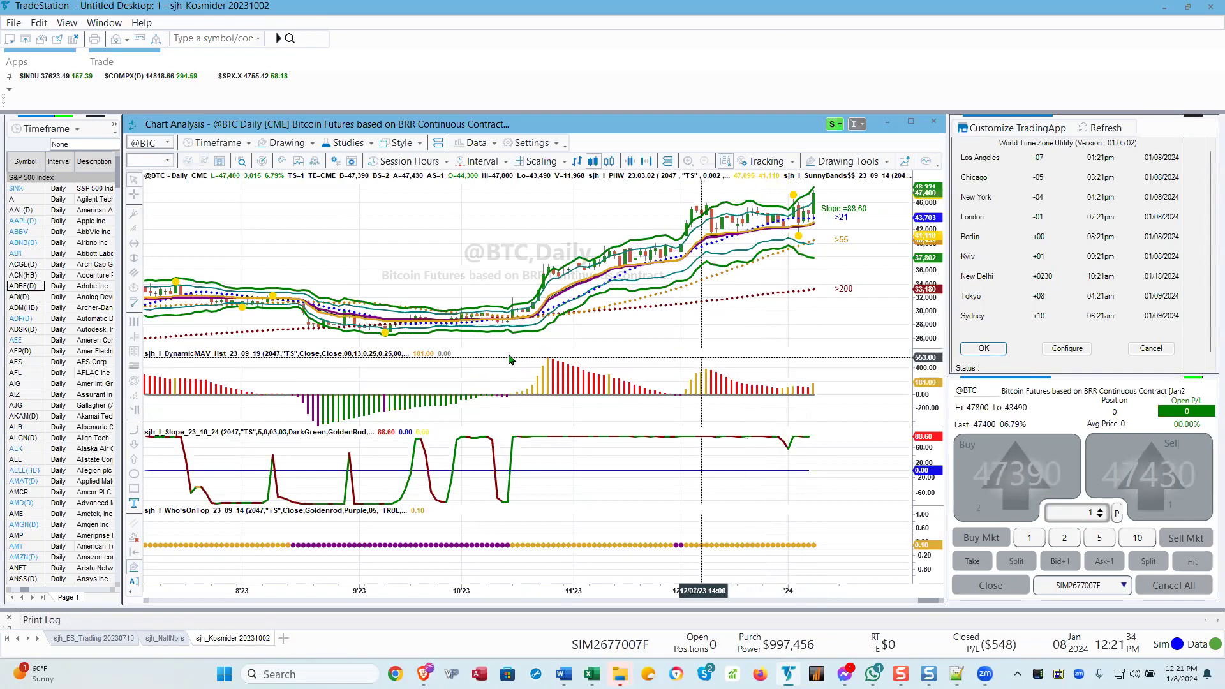
click(217, 144)
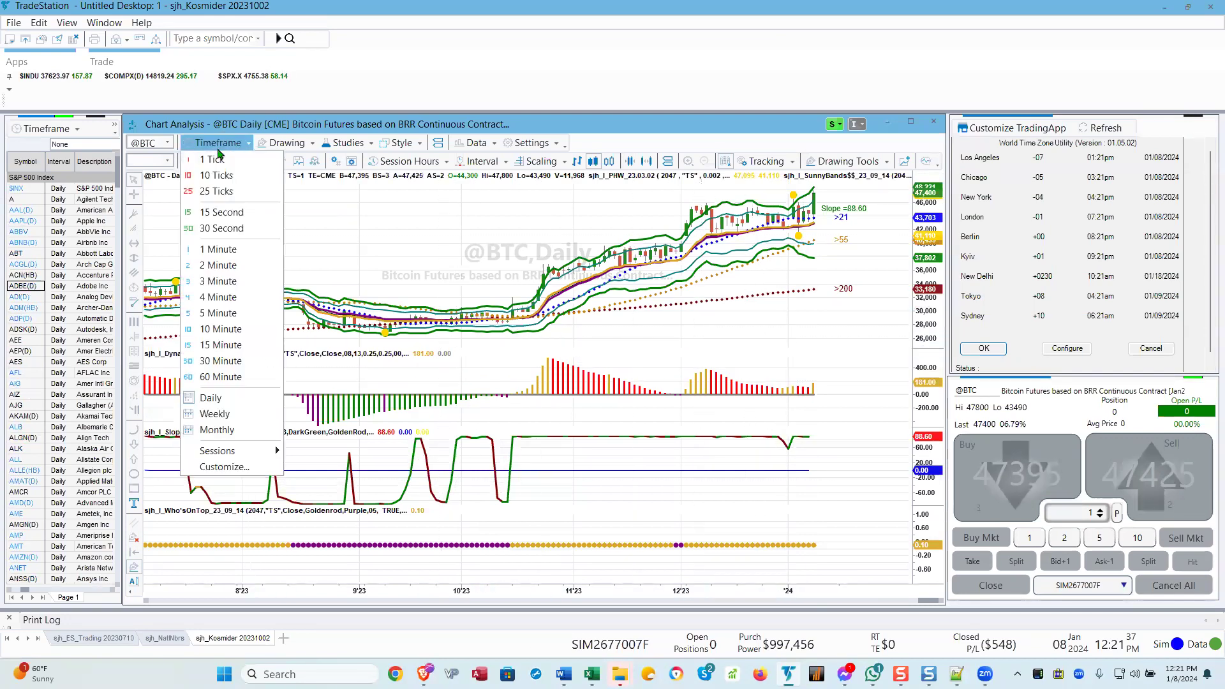
click(213, 430)
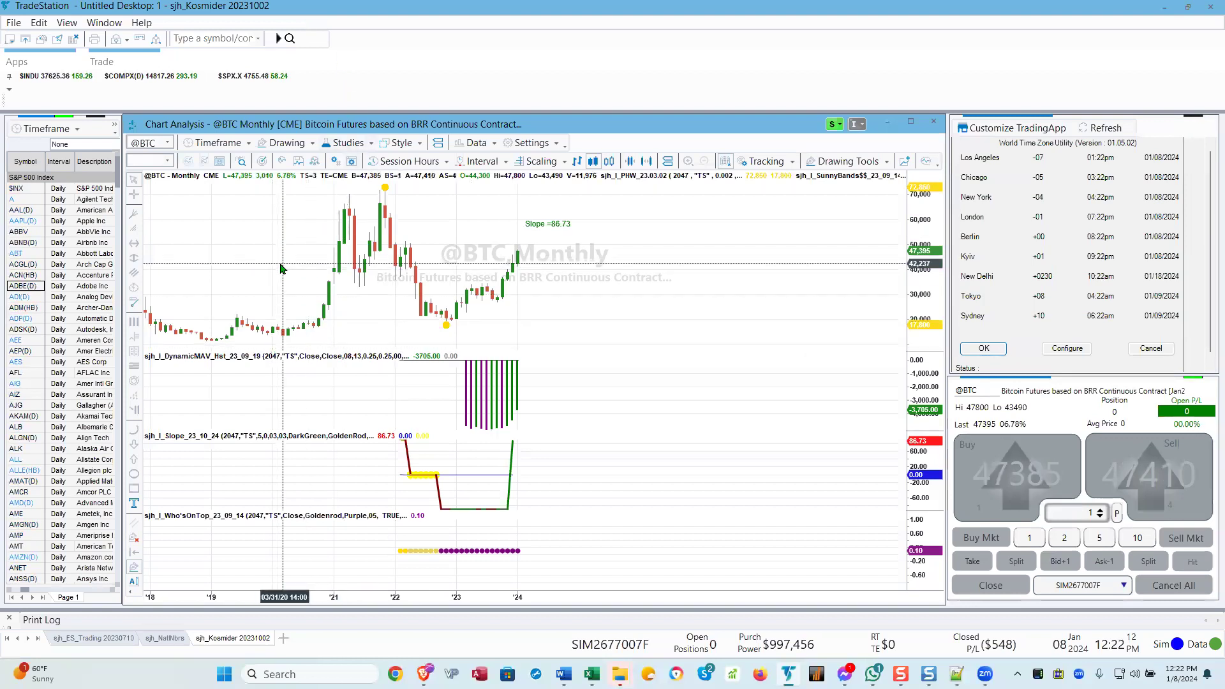
Load USO and draw a horizontal line at 126.76
text(uso)
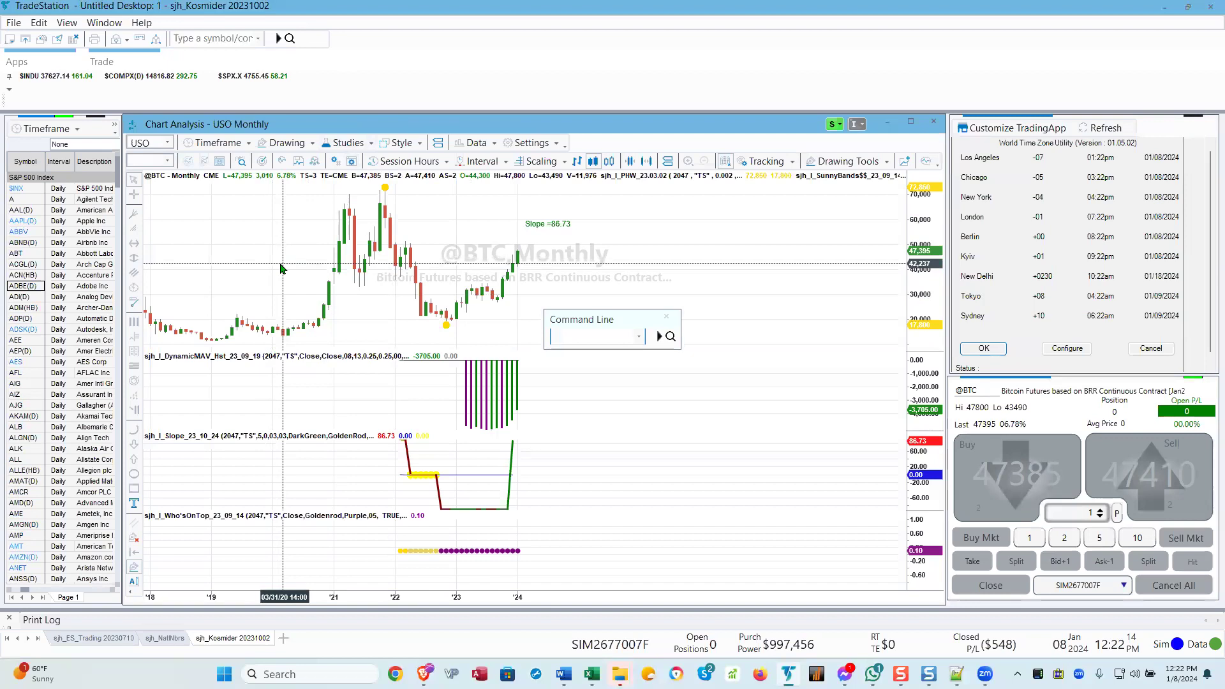
key(Return)
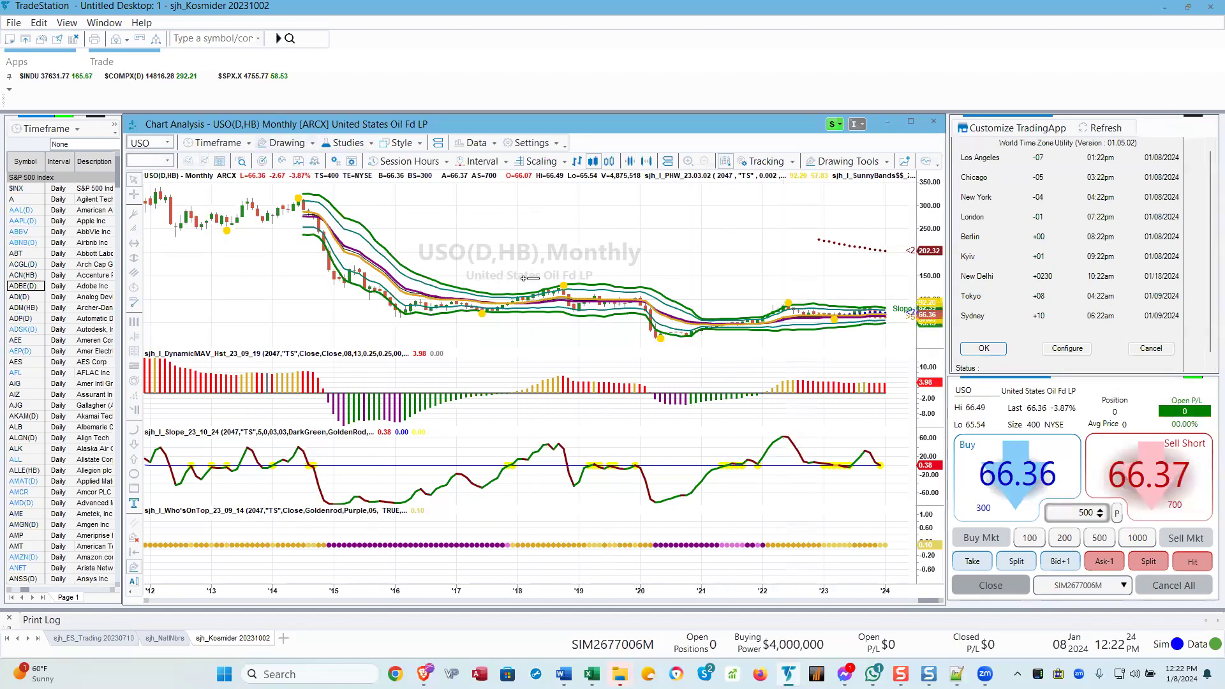
click(285, 142)
click(526, 286)
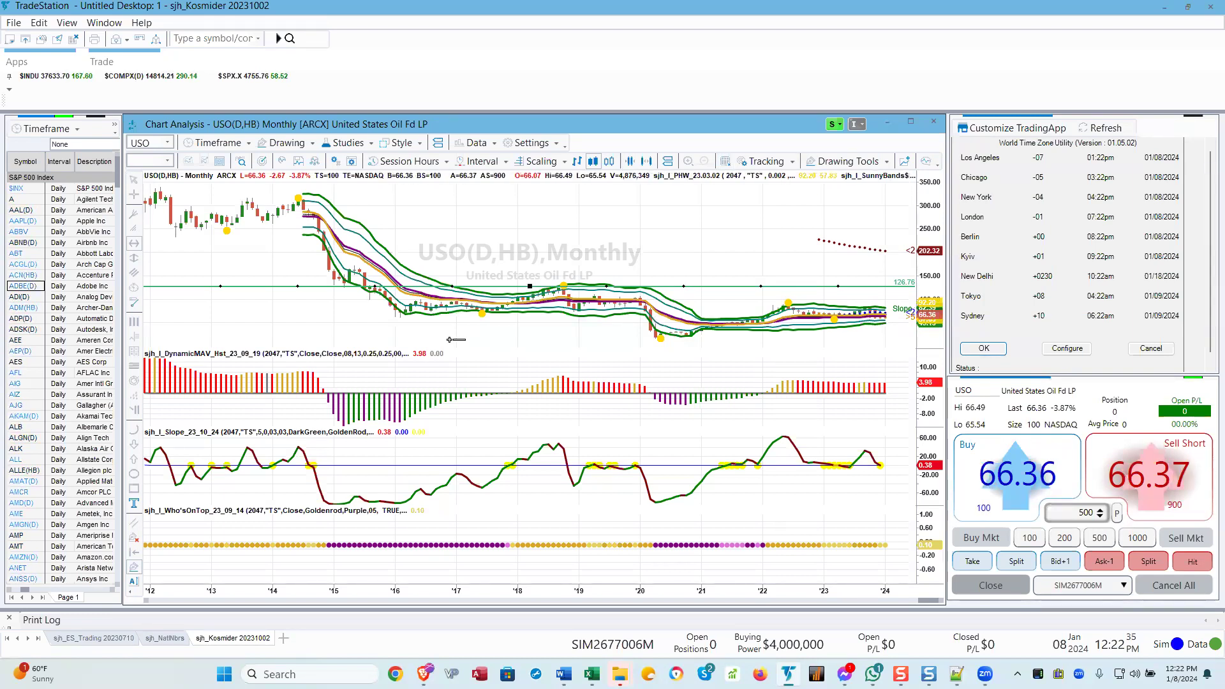
Return the chart to the Arrow Pointer
click(288, 143)
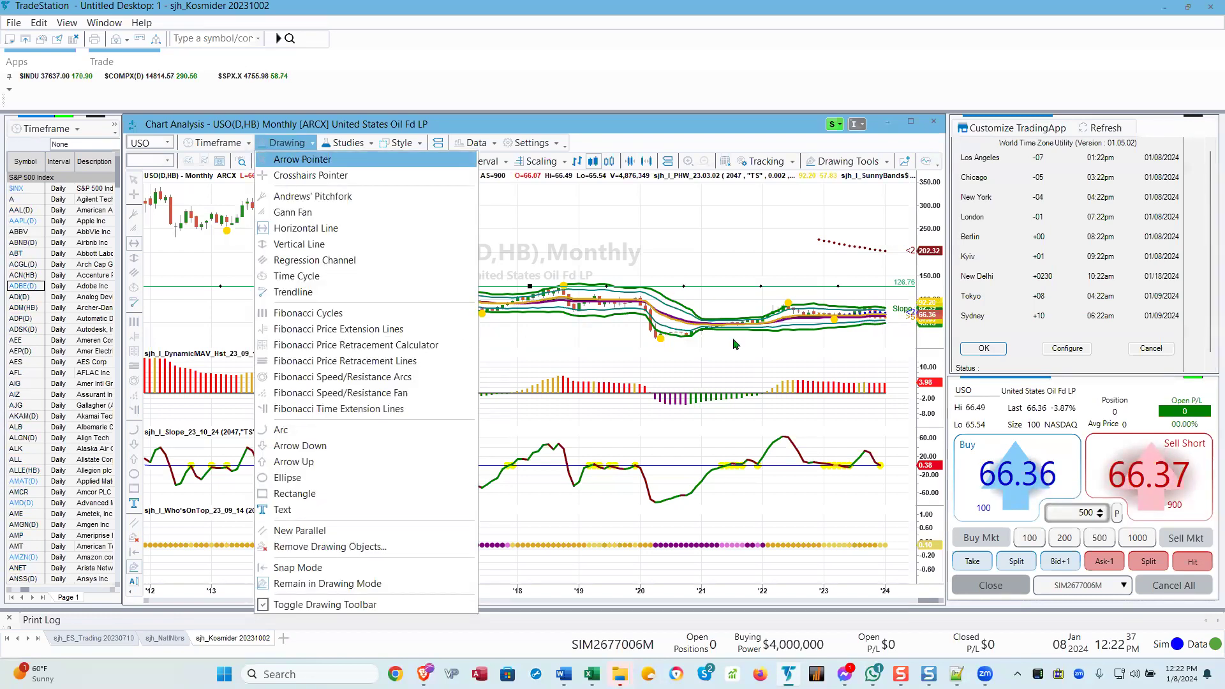
click(303, 159)
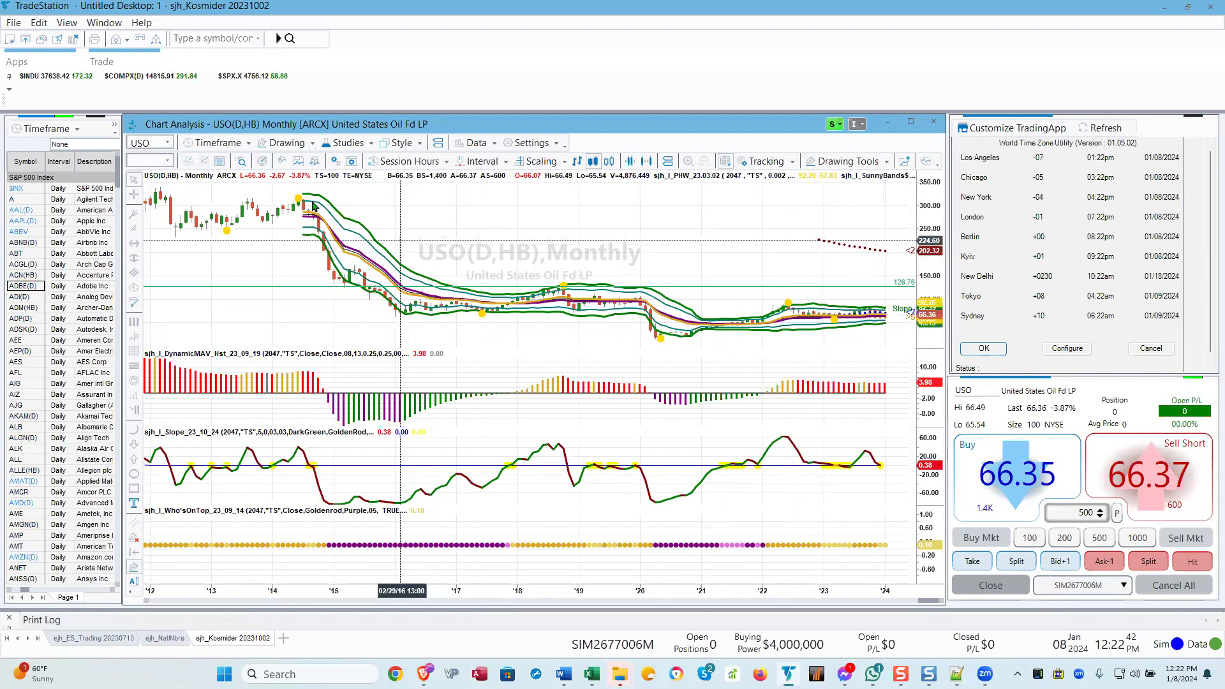
click(218, 143)
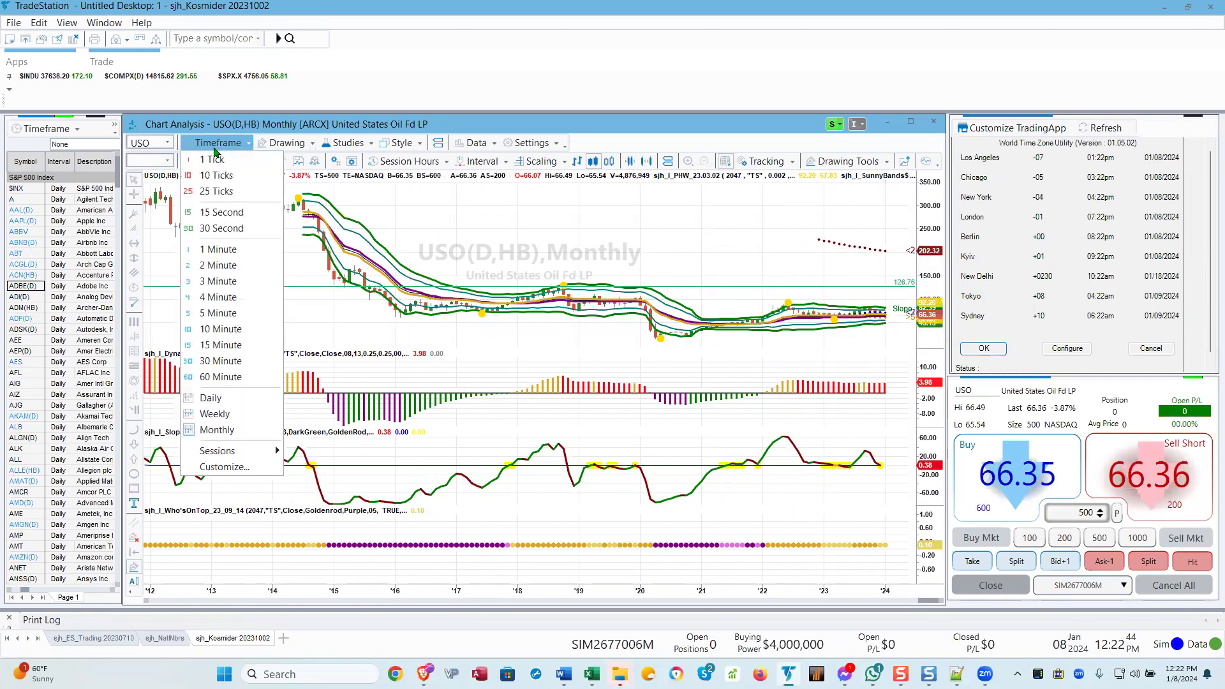
Choose Daily as the USO chart's timeframe
click(204, 398)
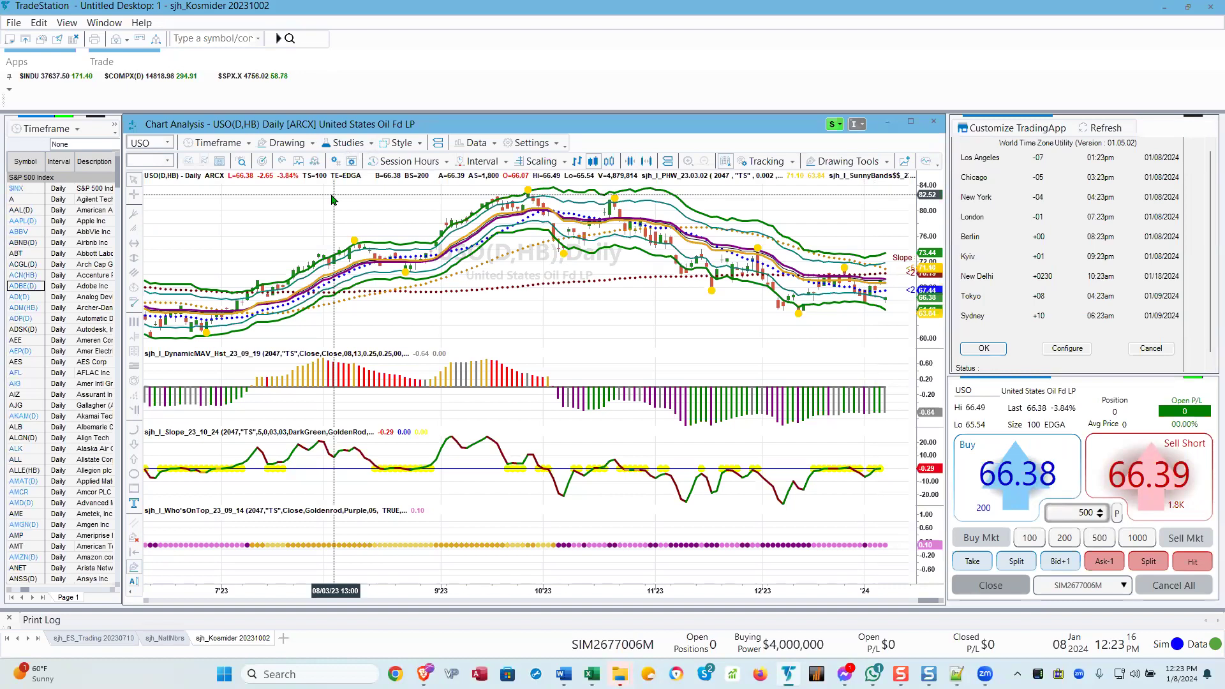
text(@ty)
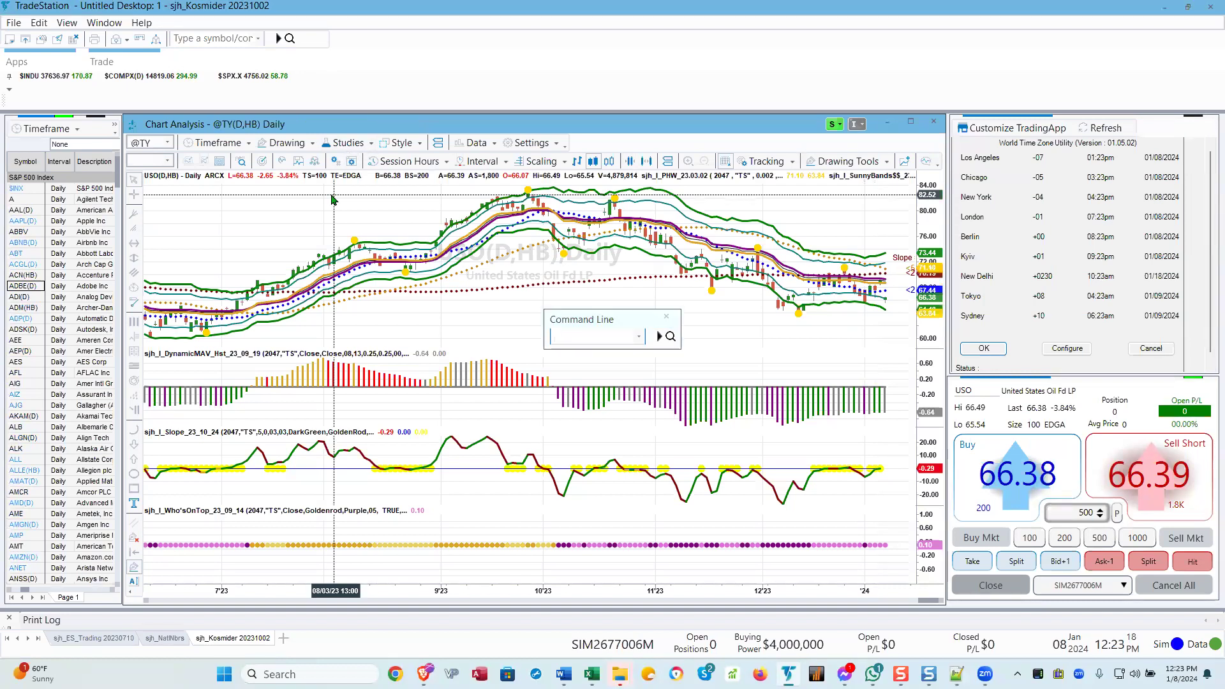
key(Return)
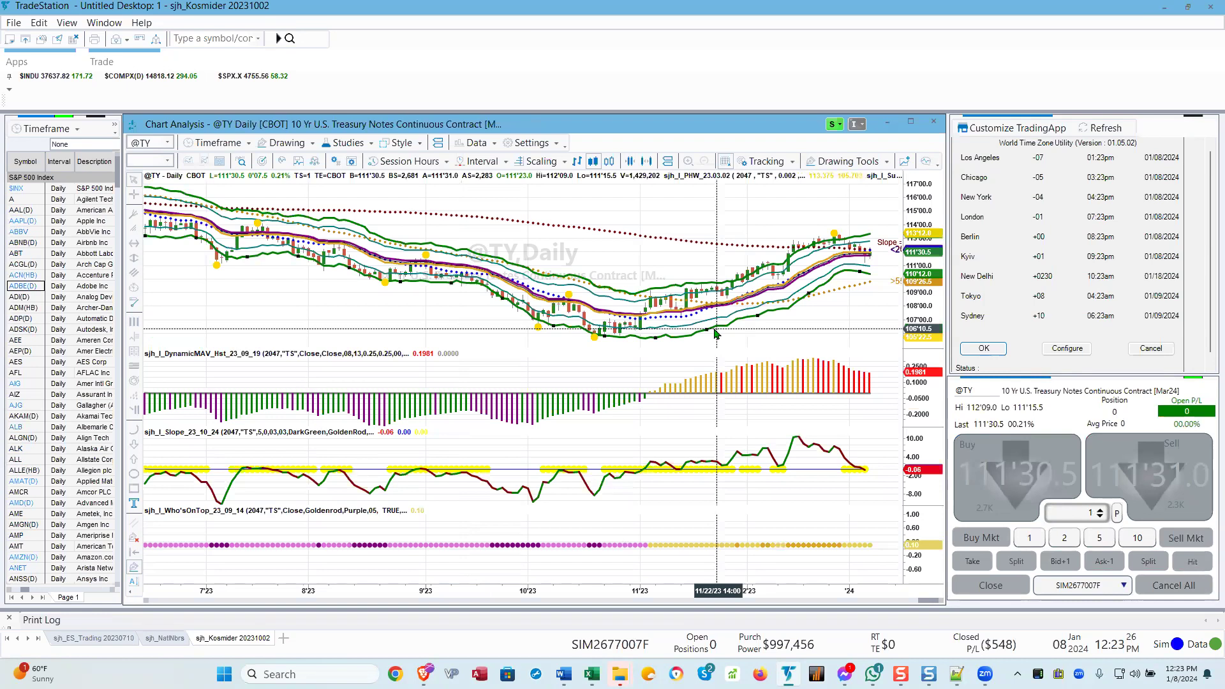
drag(716, 333, 670, 321)
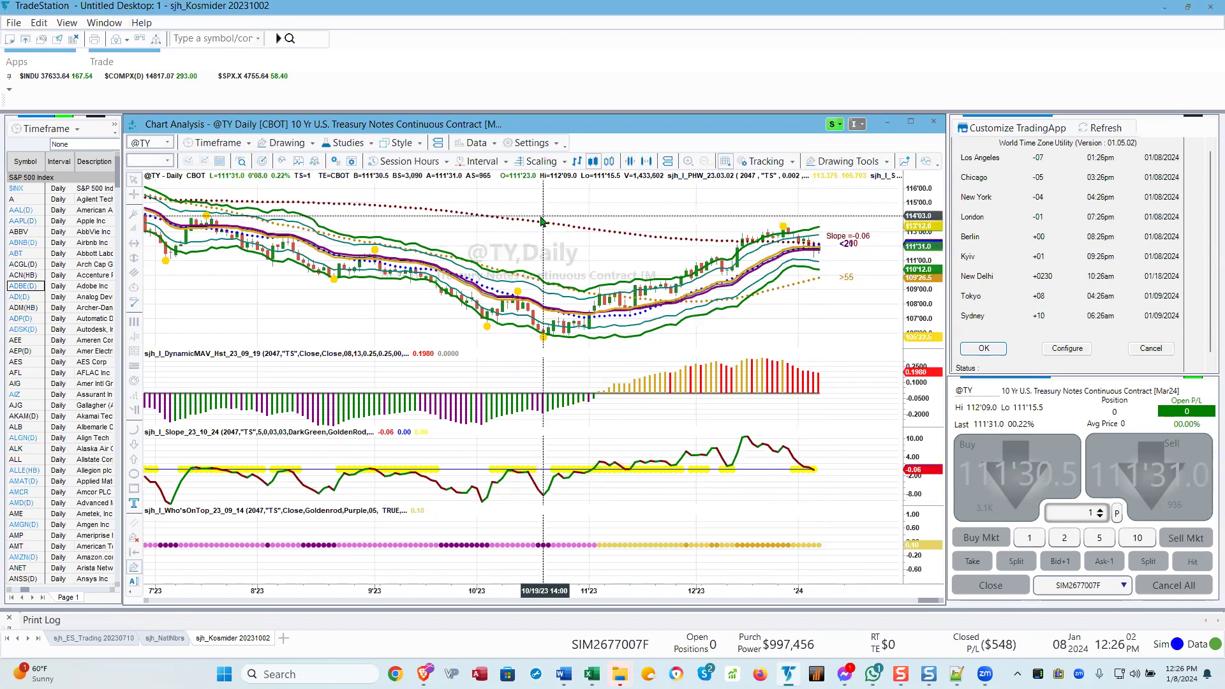
Load NFBK and draw a horizontal line near 12.62
text(nfb)
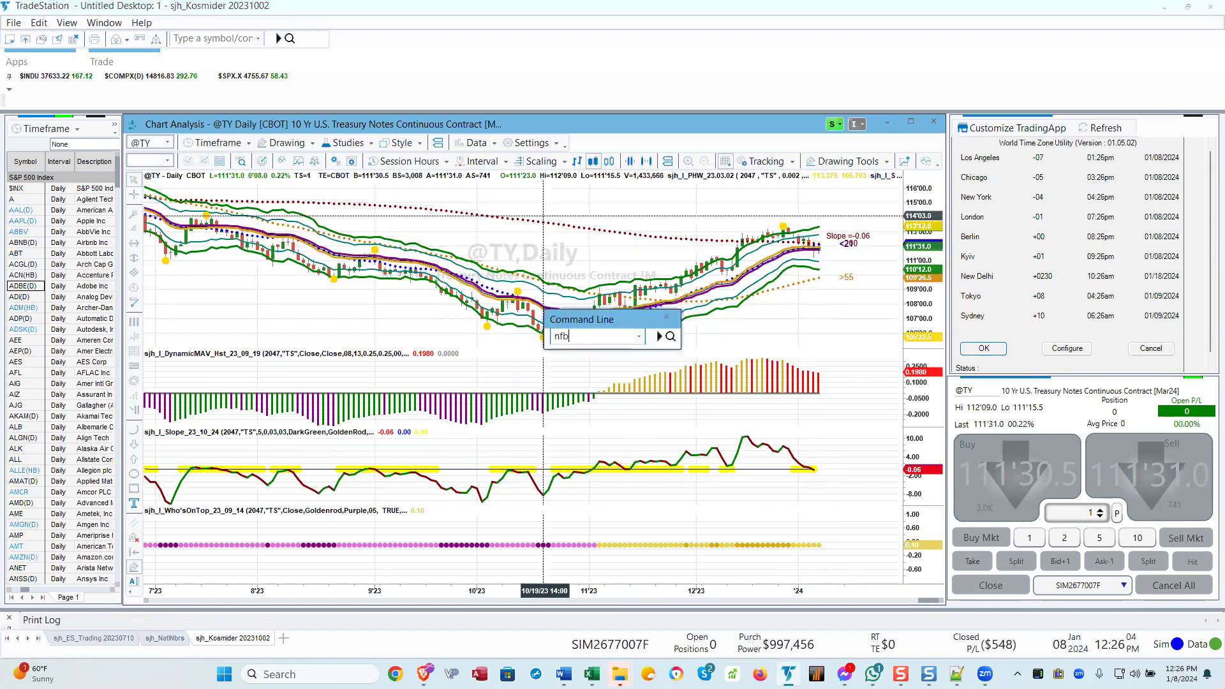
text(k)
key(Return)
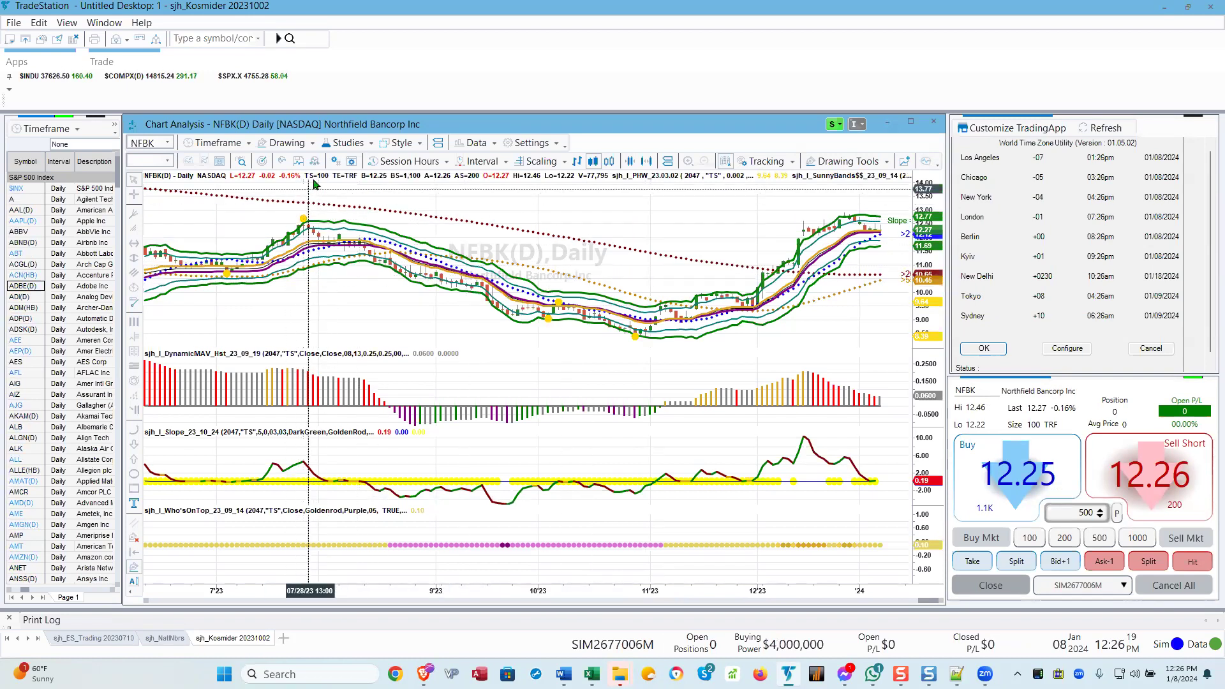
click(281, 146)
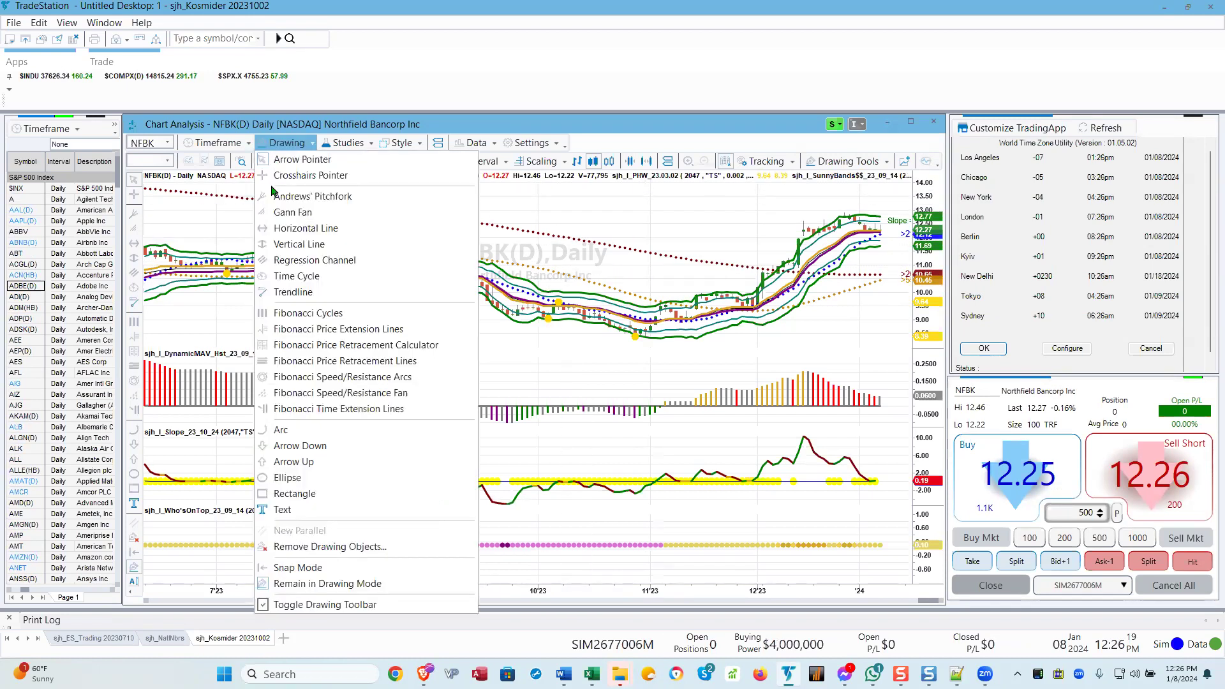
click(289, 228)
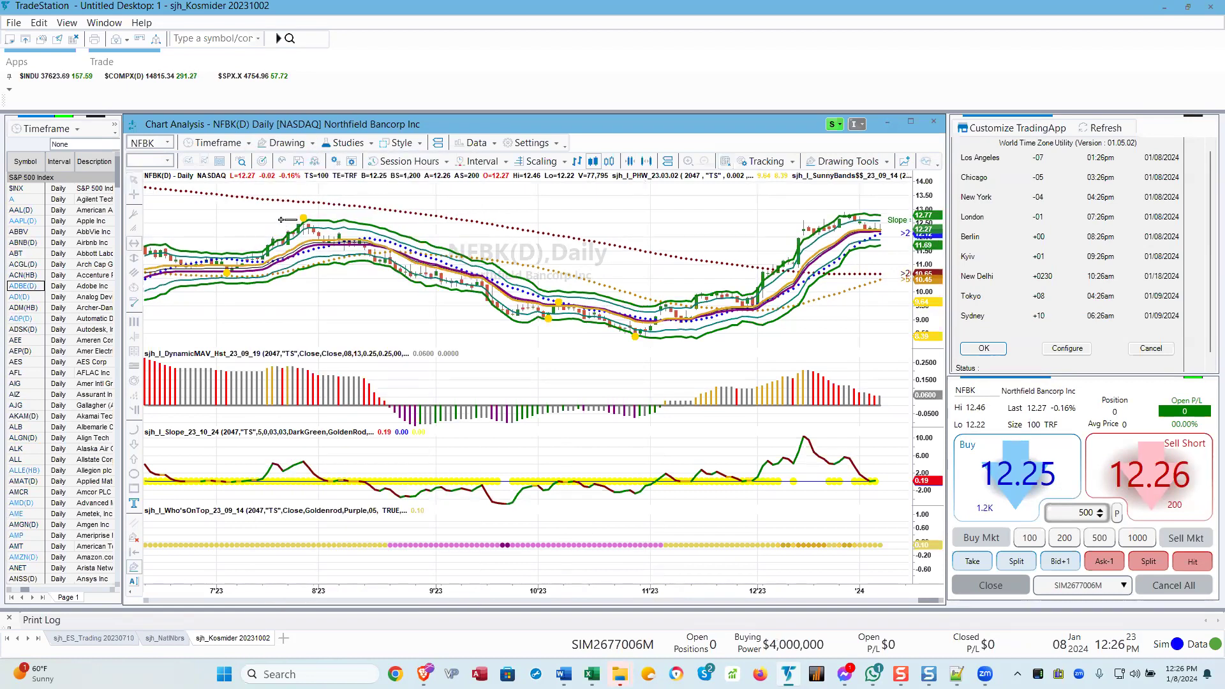
click(280, 220)
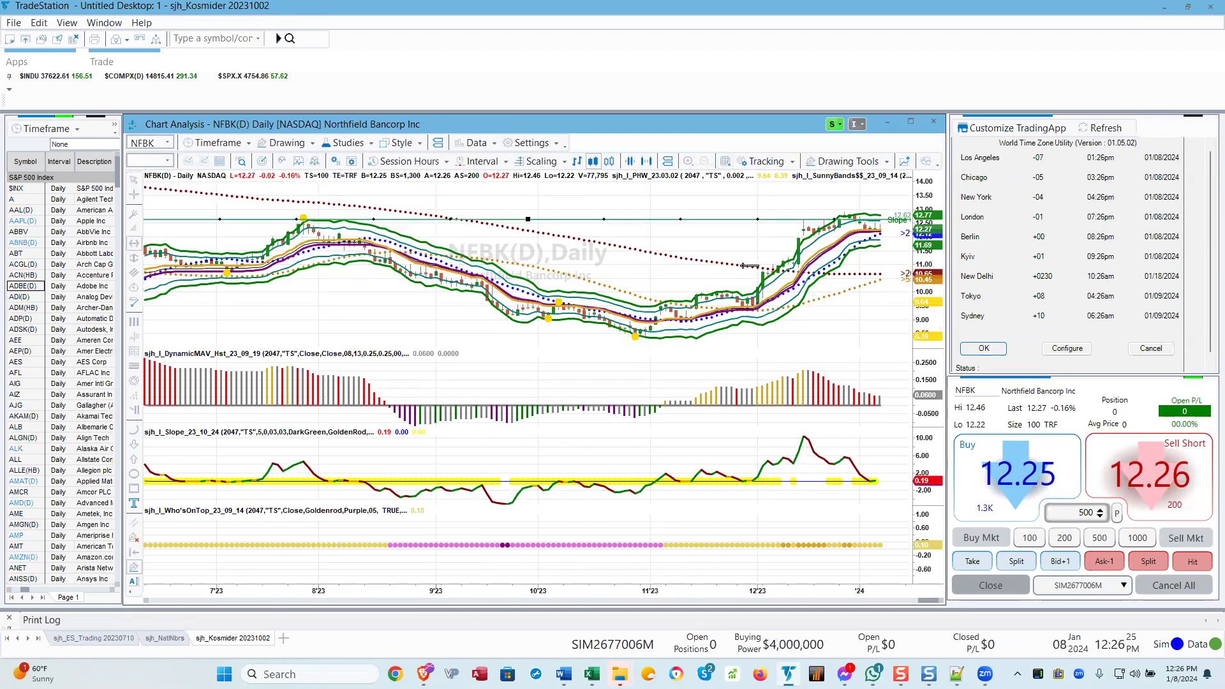
Switch to the Crosshairs Pointer and close the Tracking dropdown without changes
click(287, 143)
click(319, 173)
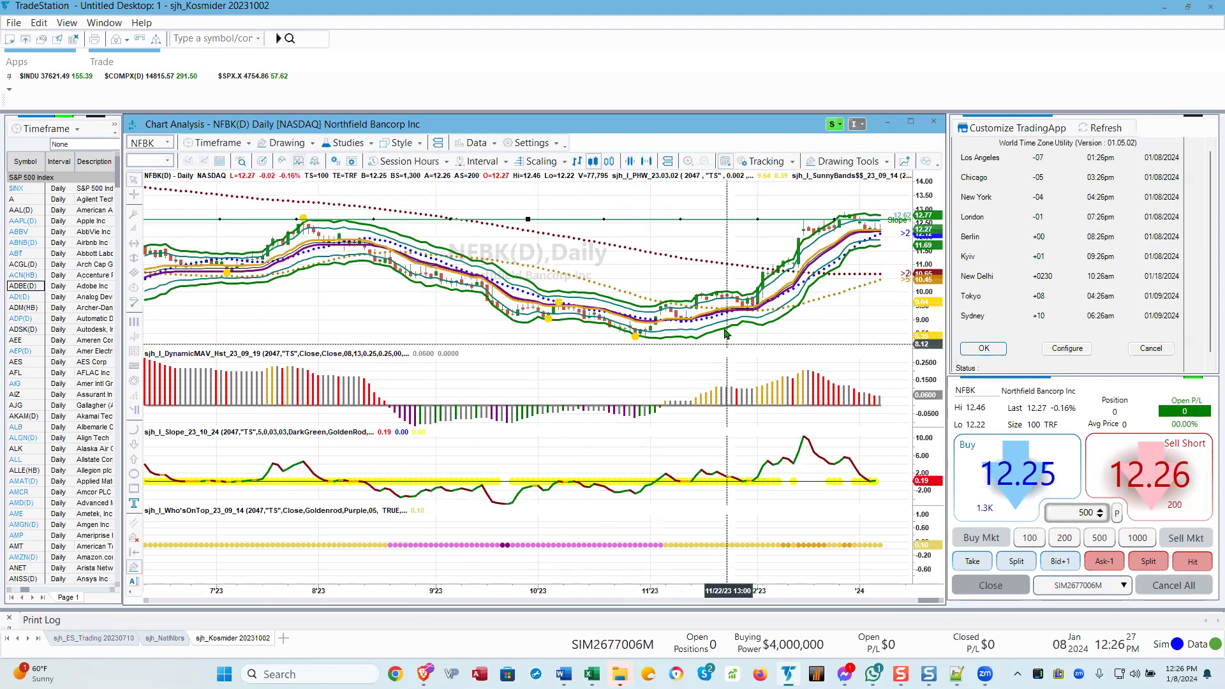
click(761, 164)
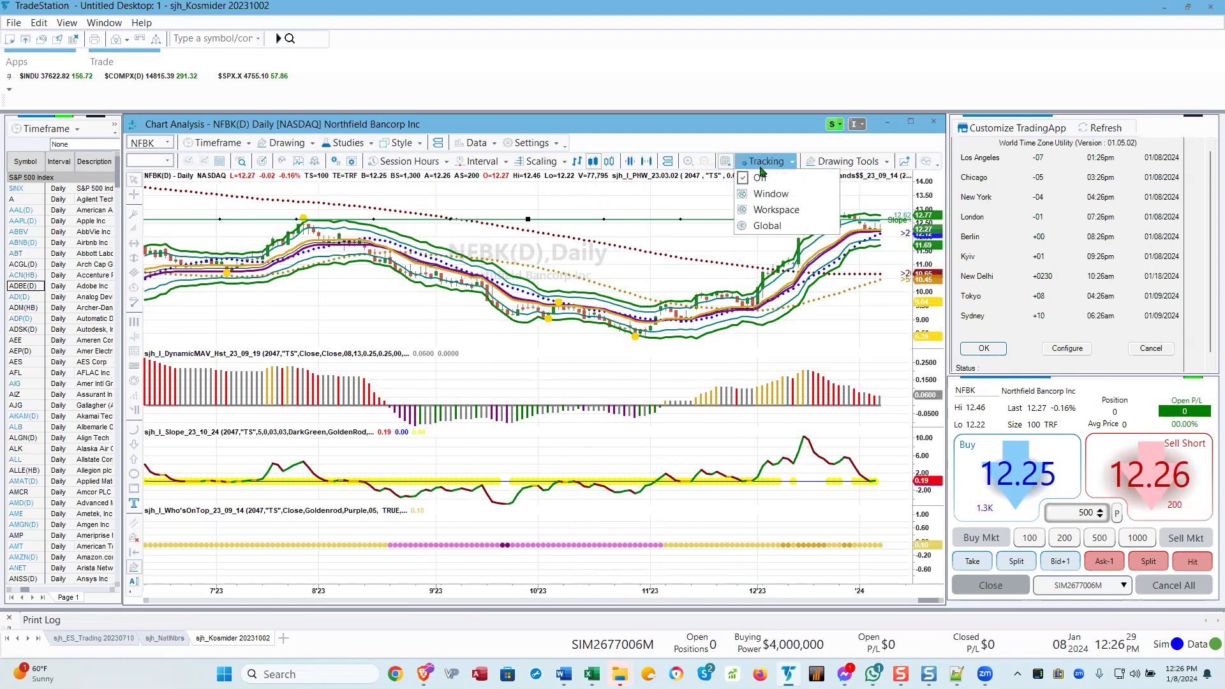
click(635, 203)
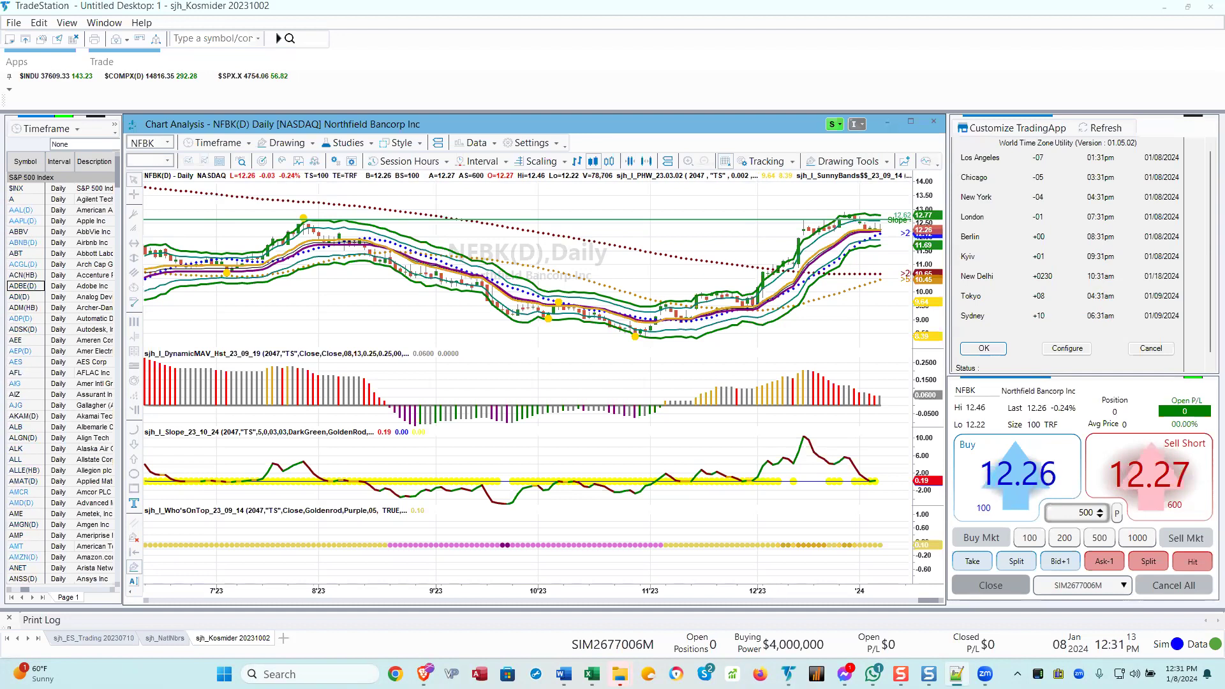
Enter LW on the chart to show Lamb Weston daily bars
click(352, 291)
text(LW)
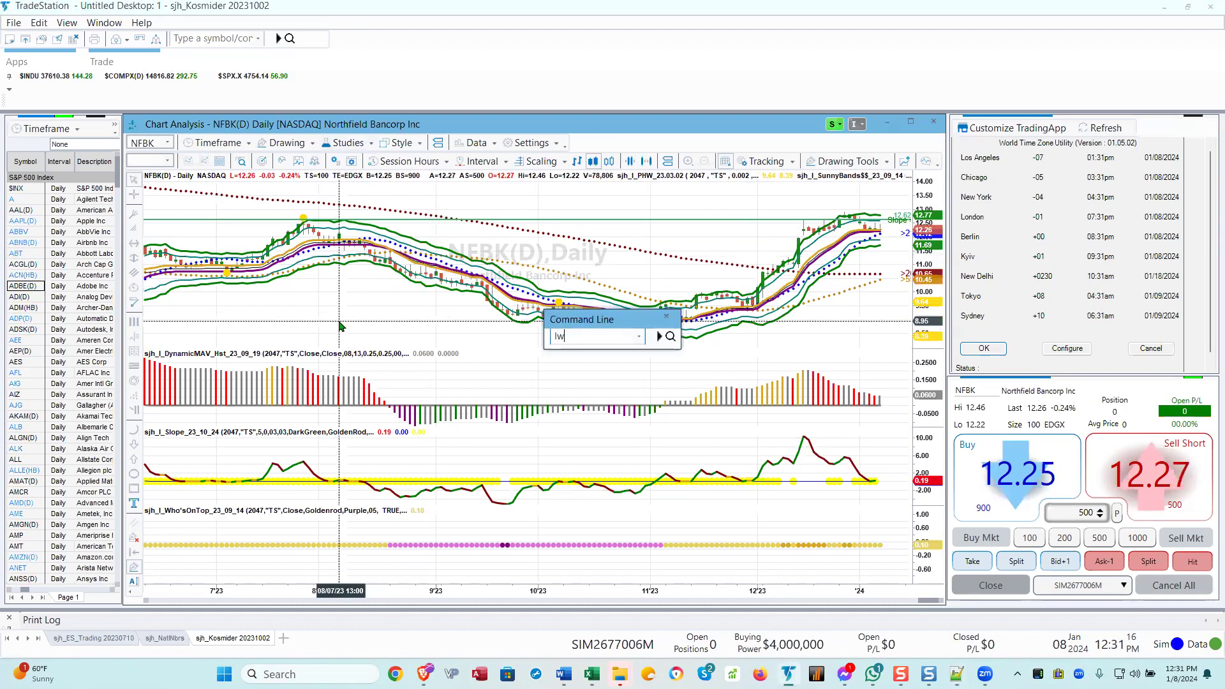
key(Return)
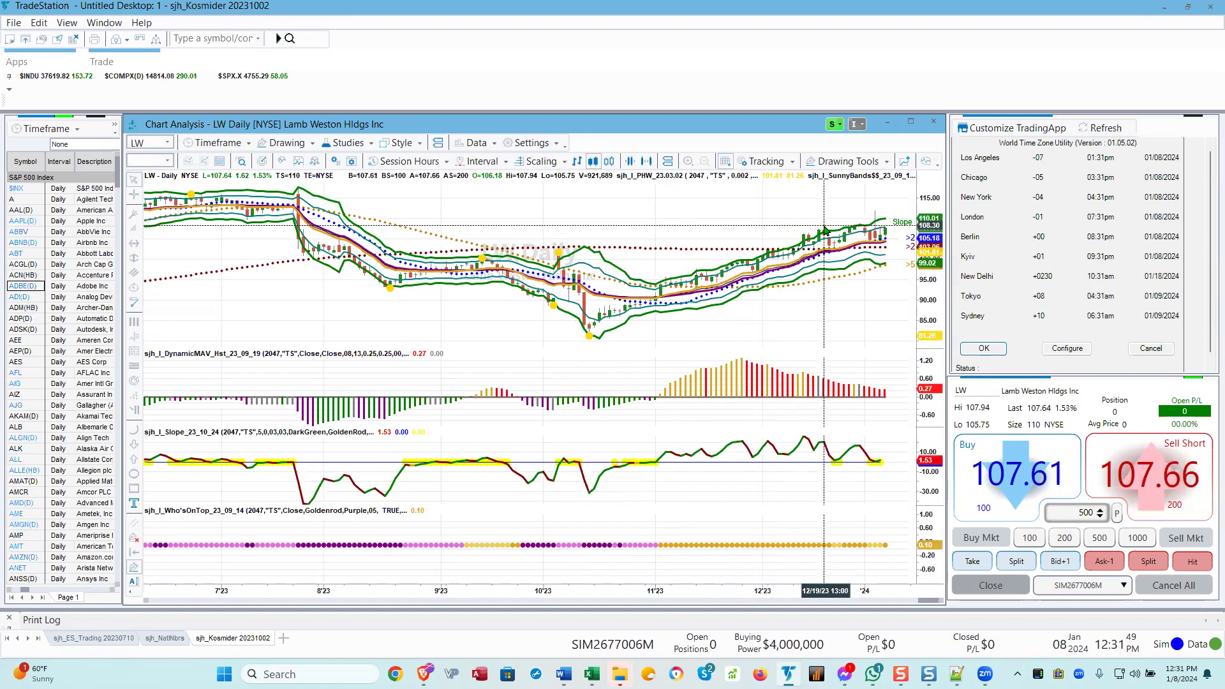
click(288, 144)
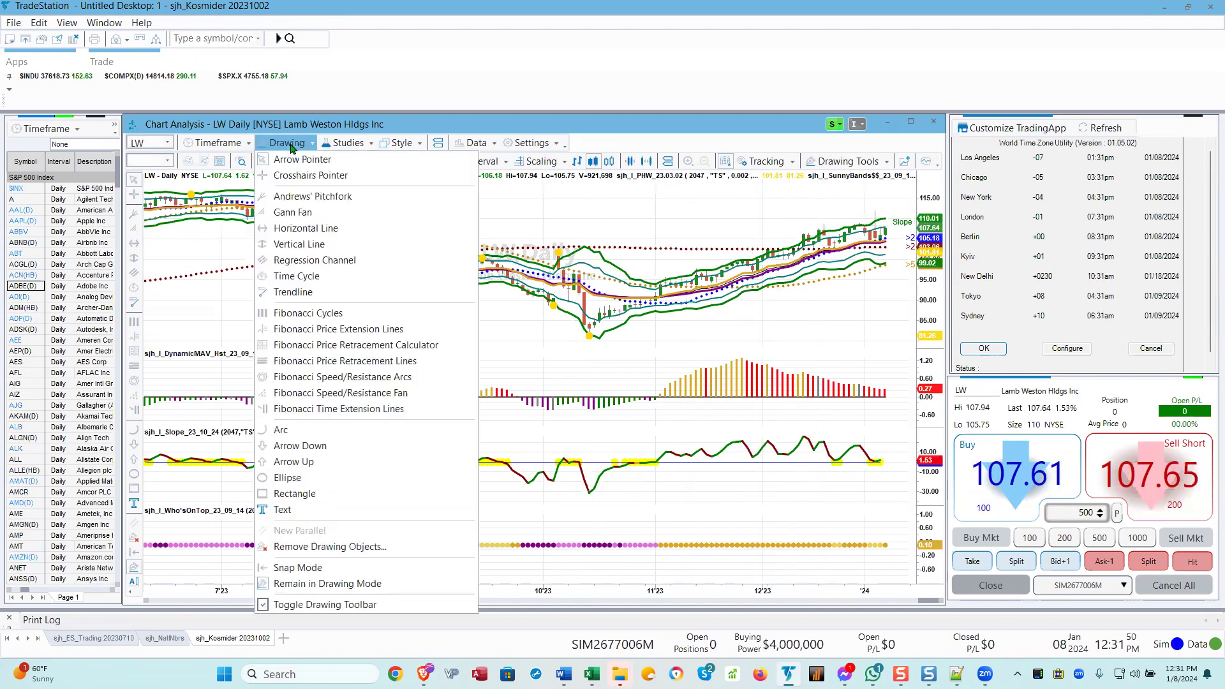
click(303, 228)
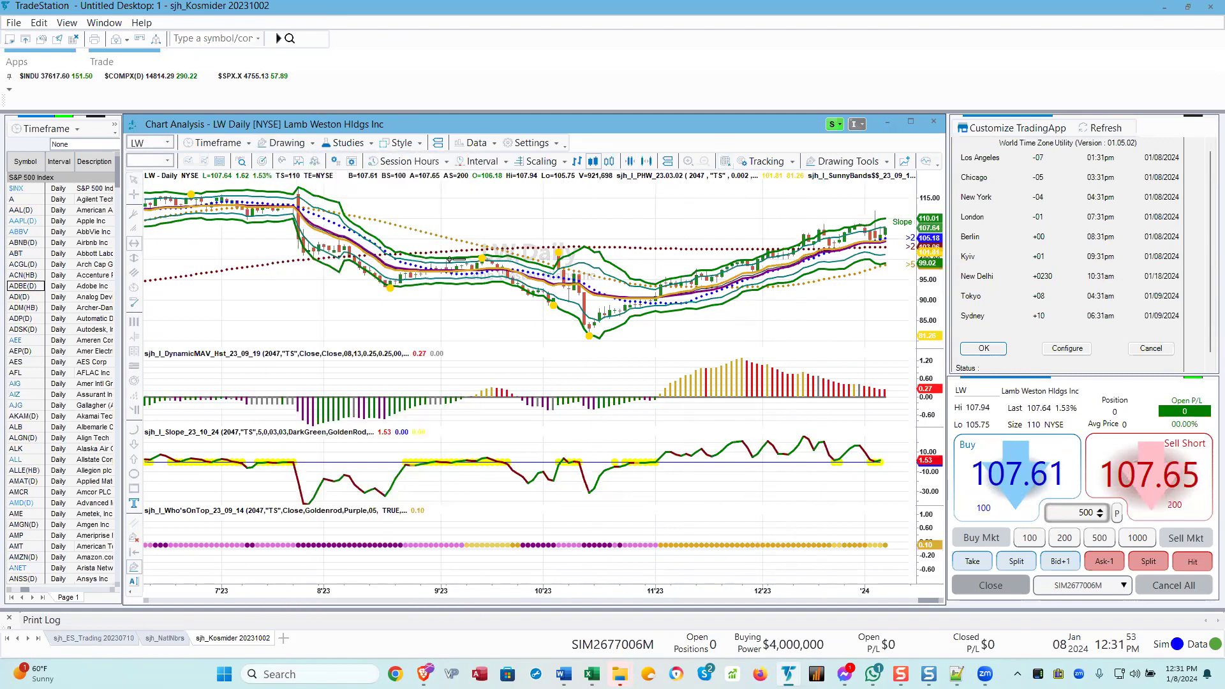
click(463, 257)
drag(463, 258, 462, 249)
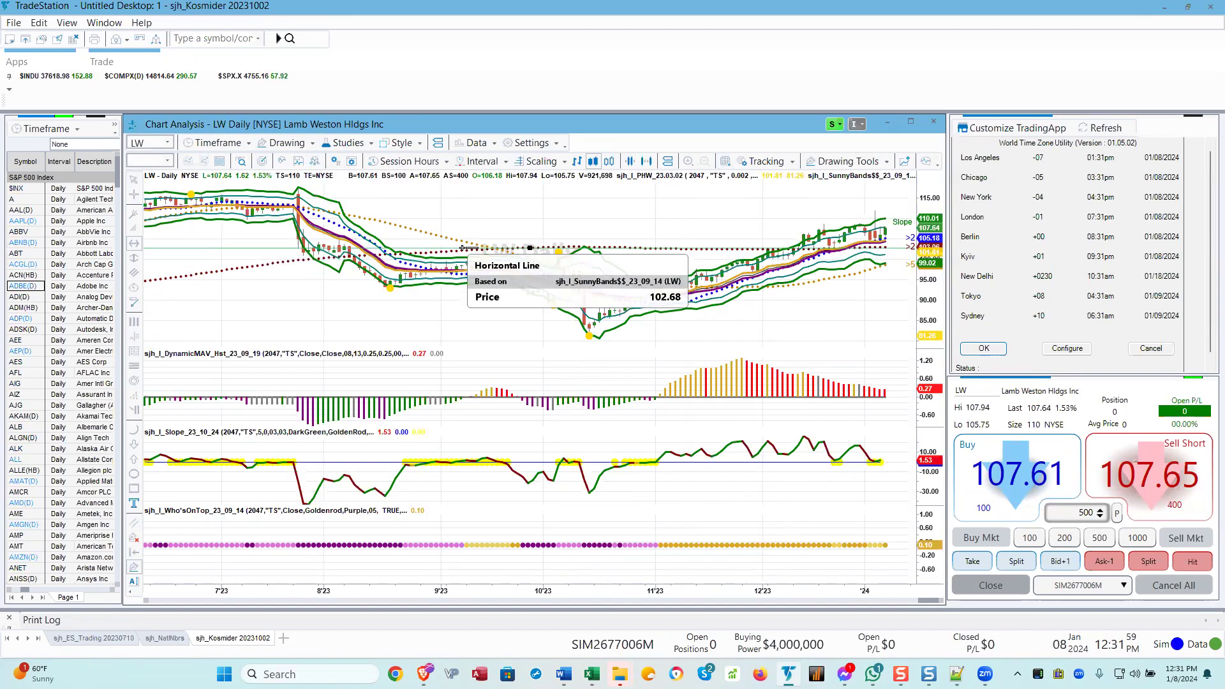
click(464, 248)
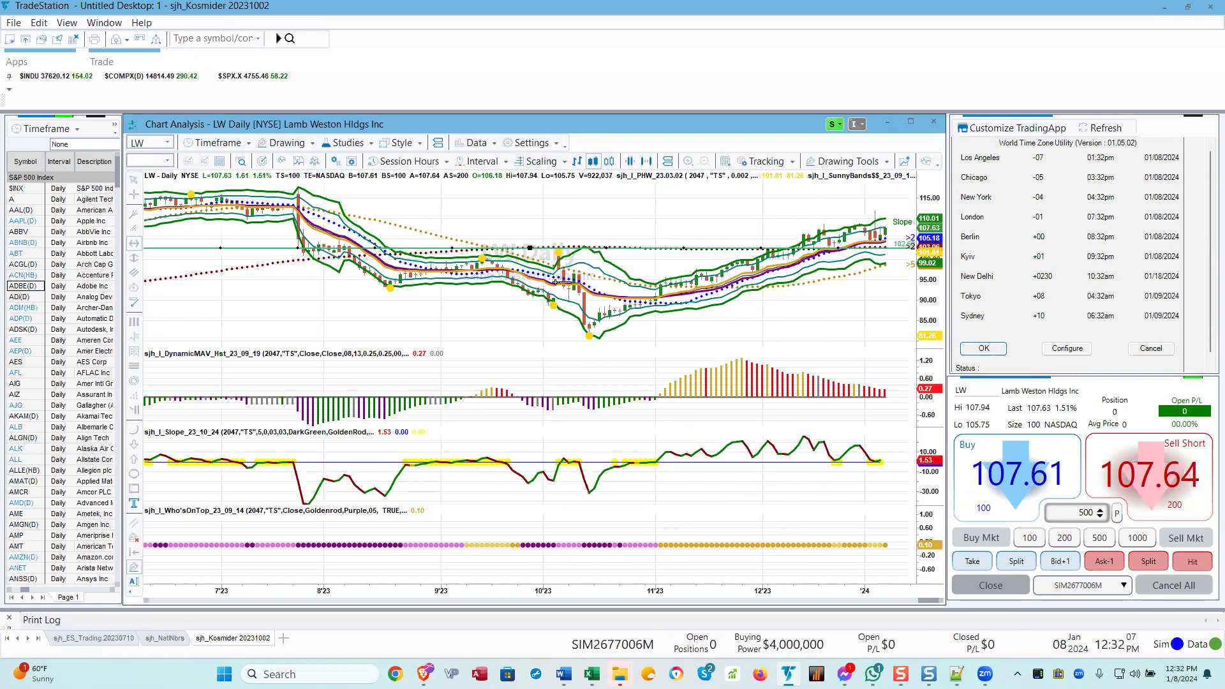
click(286, 143)
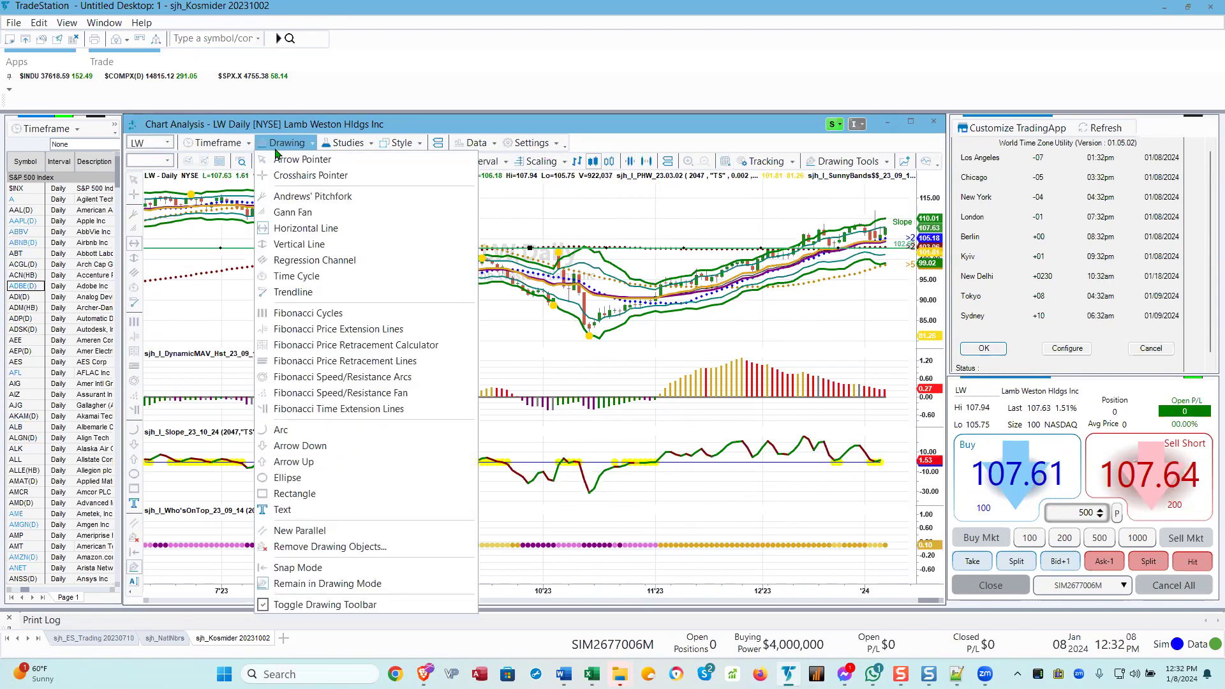
click(274, 165)
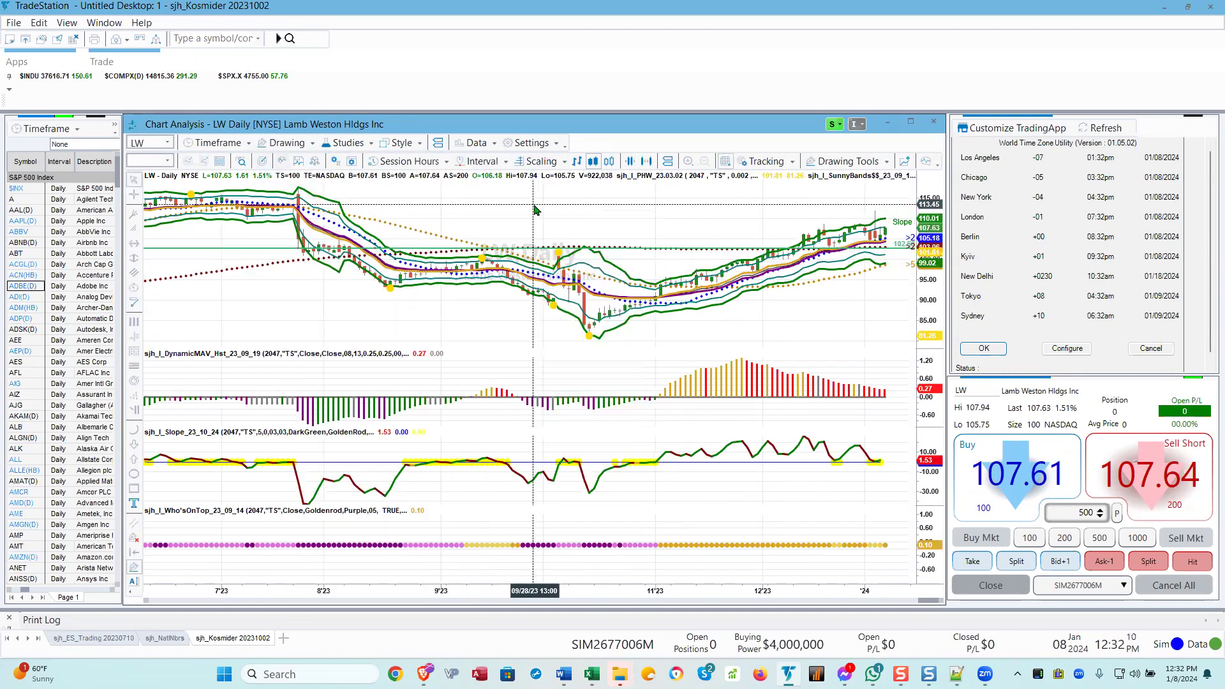
click(287, 143)
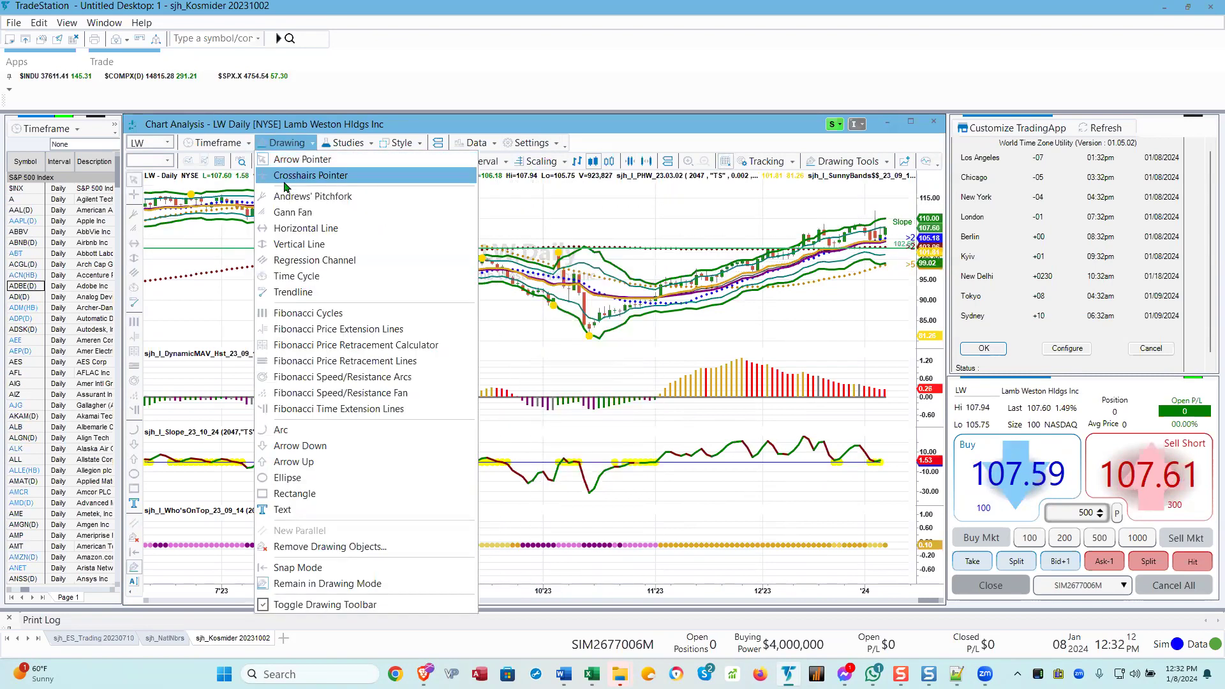
click(285, 235)
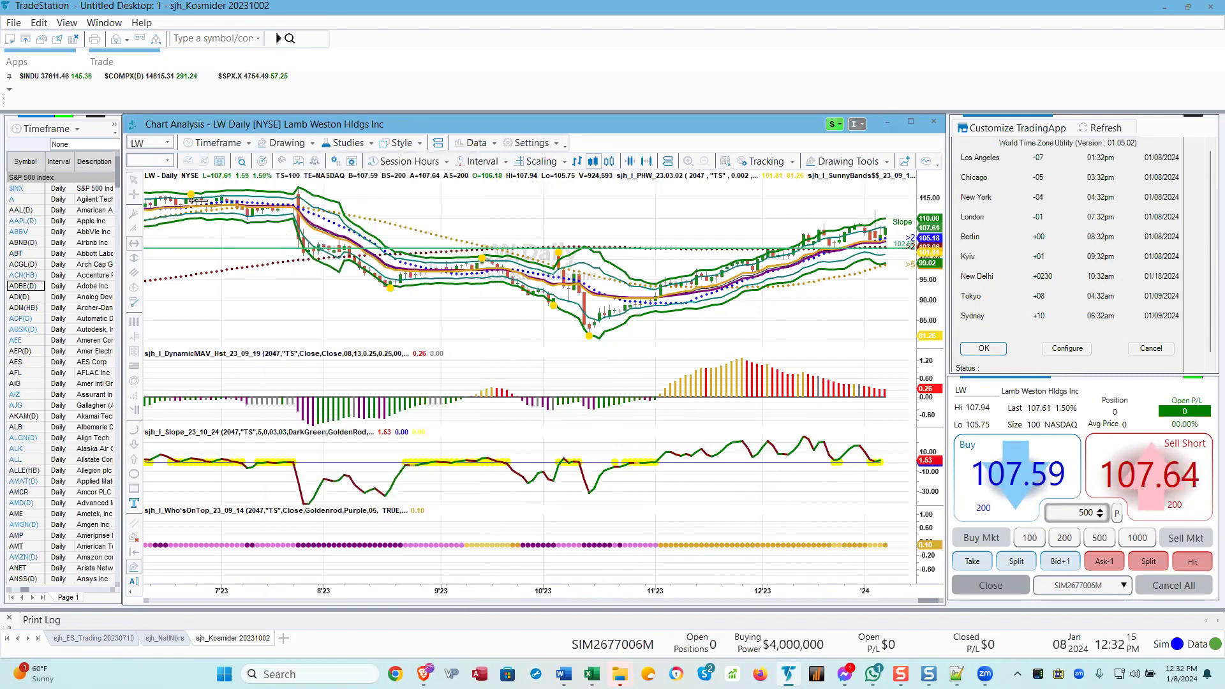
click(169, 194)
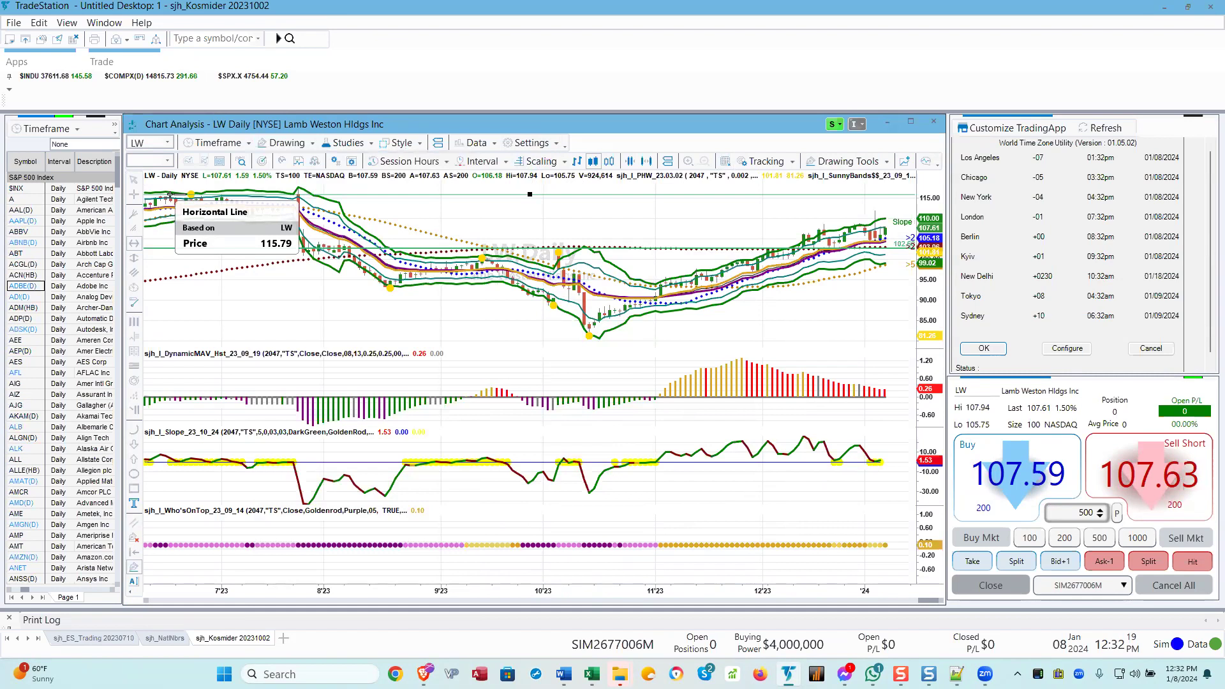
click(171, 195)
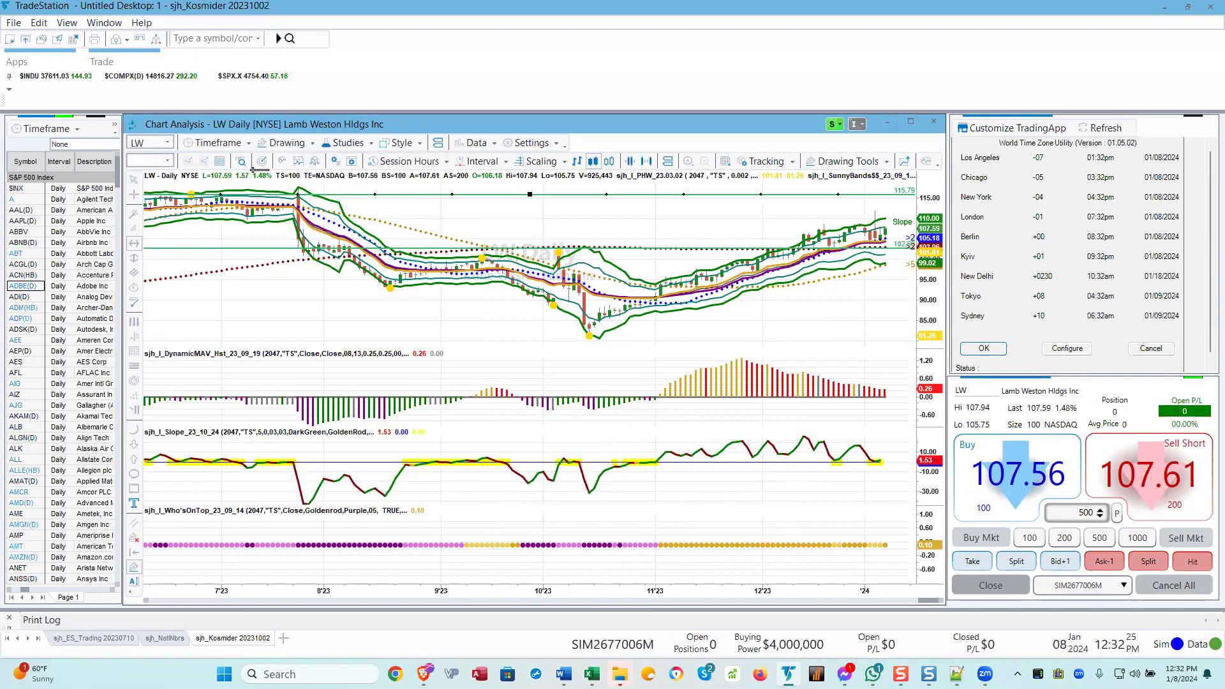
click(281, 146)
click(282, 162)
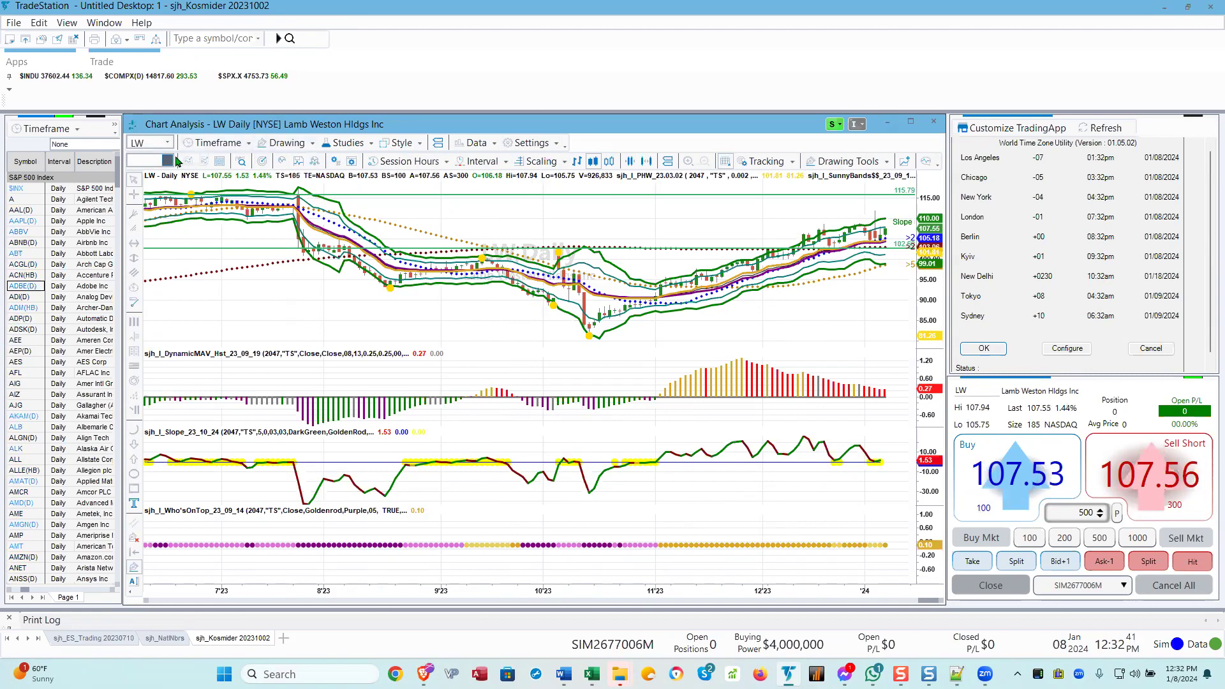
click(149, 141)
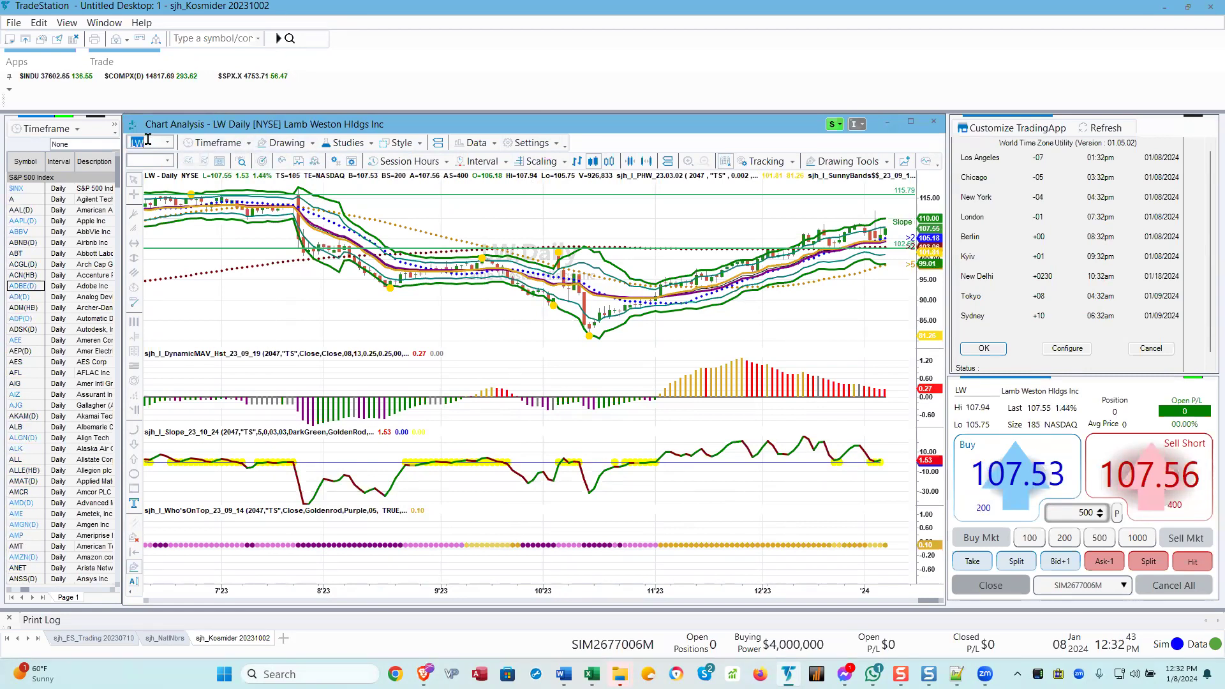
text(@ES)
key(Return)
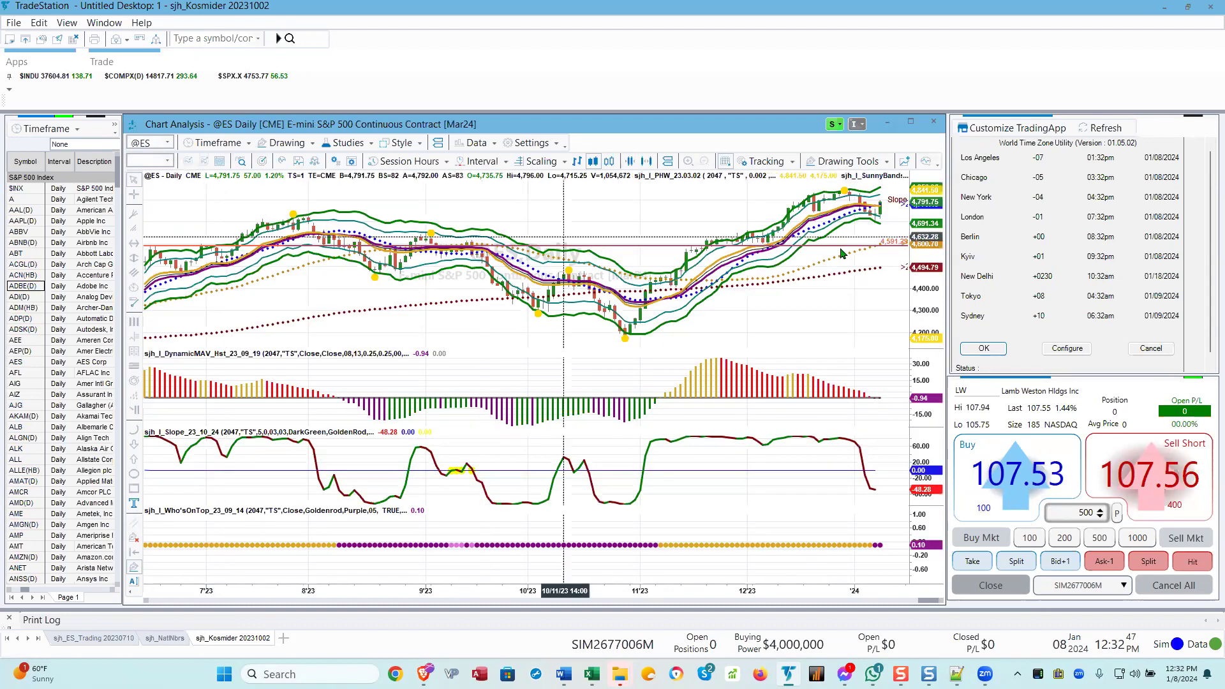
click(217, 142)
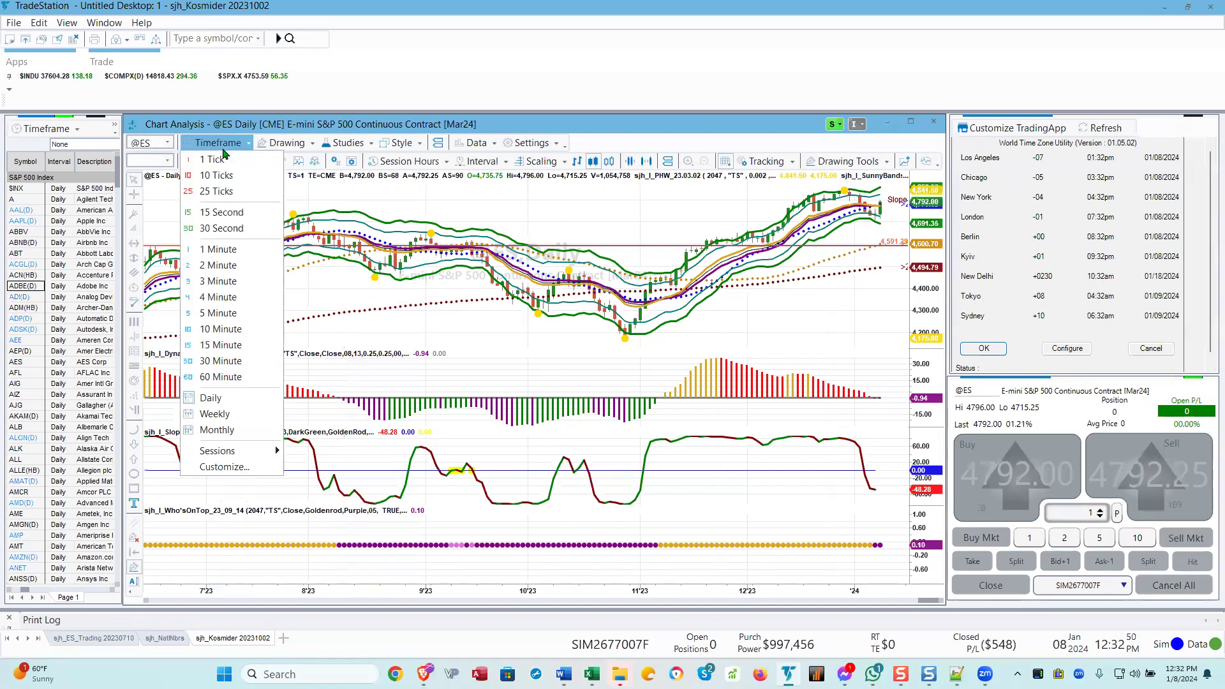
click(219, 312)
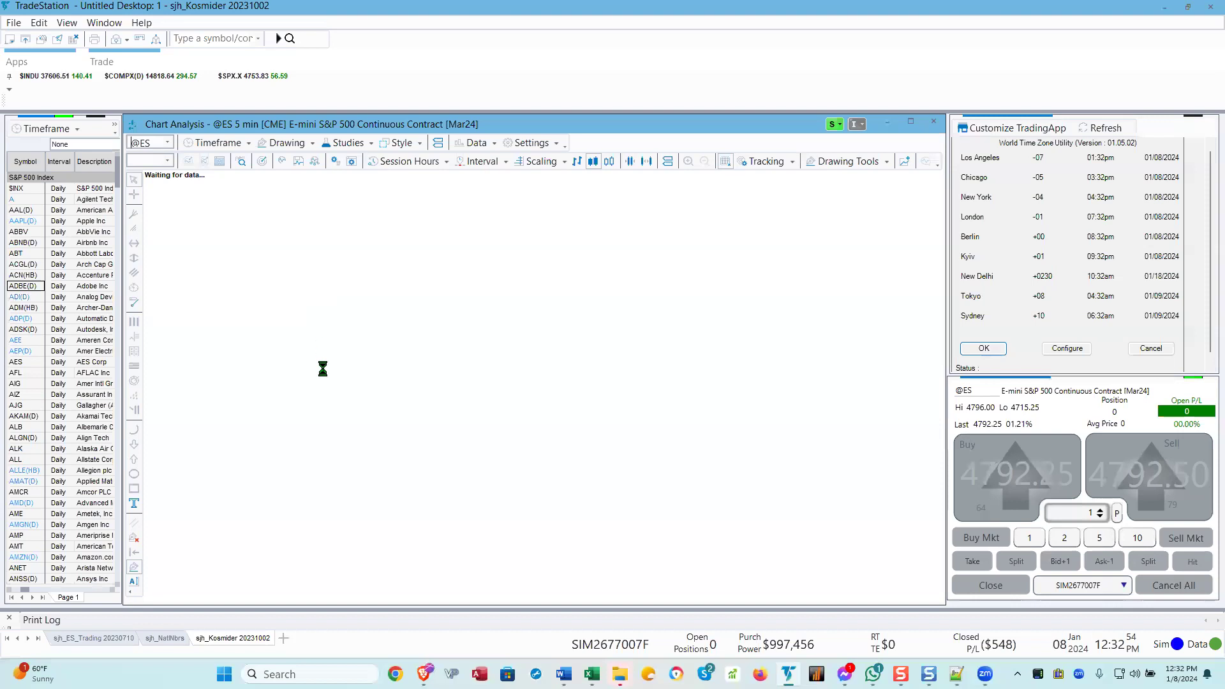